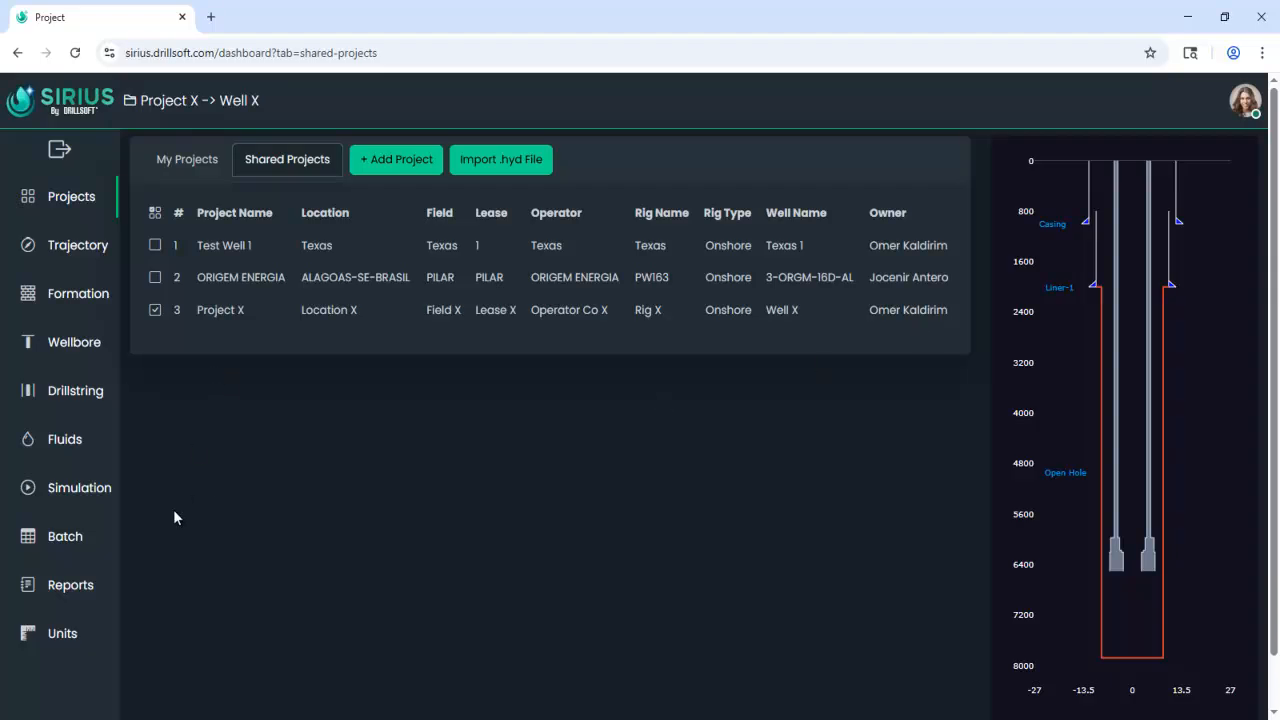
Review the project's fluids by activating WBM #2 and its rheology plot, and restore OBM #1 as the active fluid.
{"action": "left_click", "coordinate": [84, 449]}
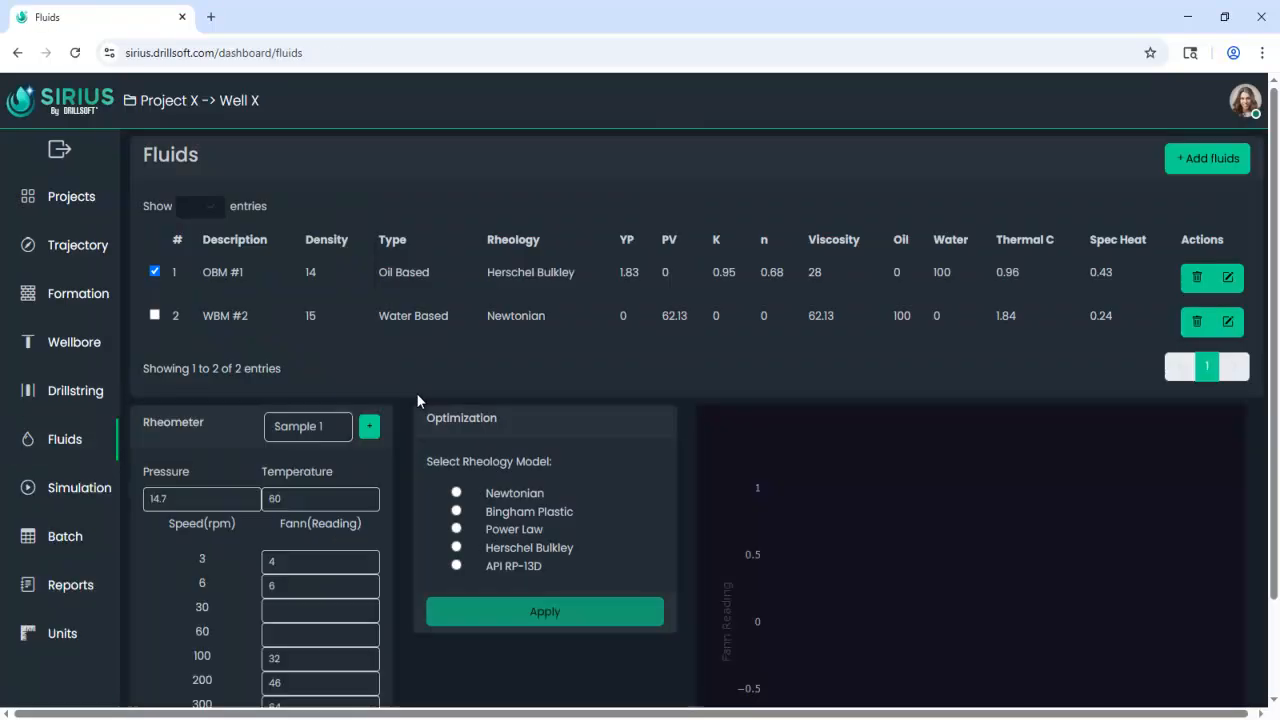
{"action": "left_click", "coordinate": [155, 316]}
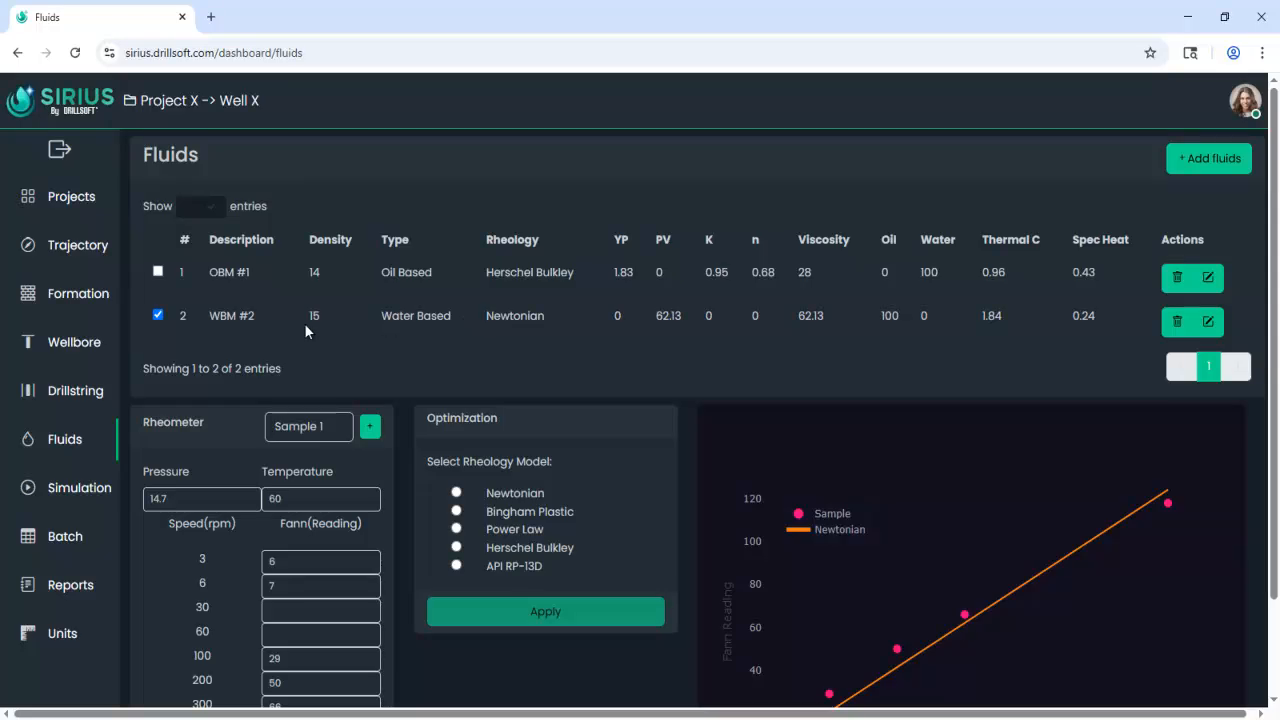
{"action": "left_click", "coordinate": [158, 272]}
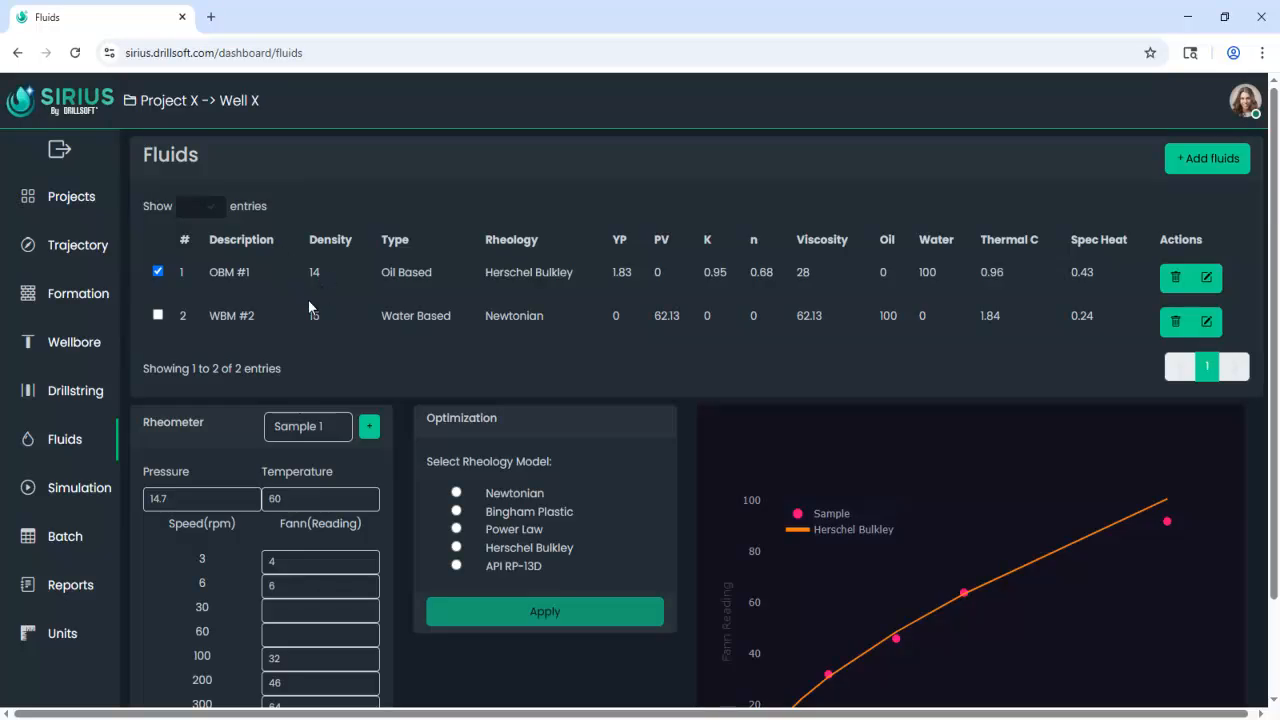
Examine the simulation's pressure, density and temperature profiles over the full well depth.
{"action": "left_click", "coordinate": [81, 486]}
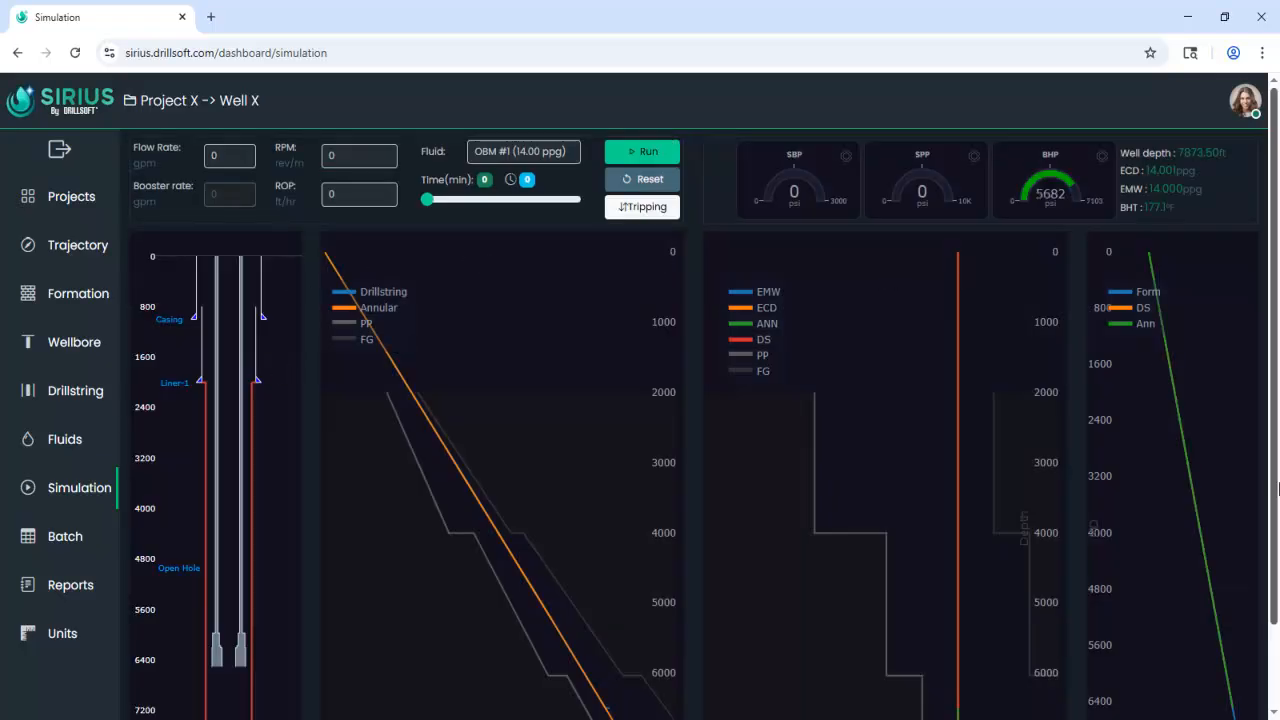
{"action": "scroll", "coordinate": [1274, 519], "scroll_direction": "down", "scroll_amount": 2}
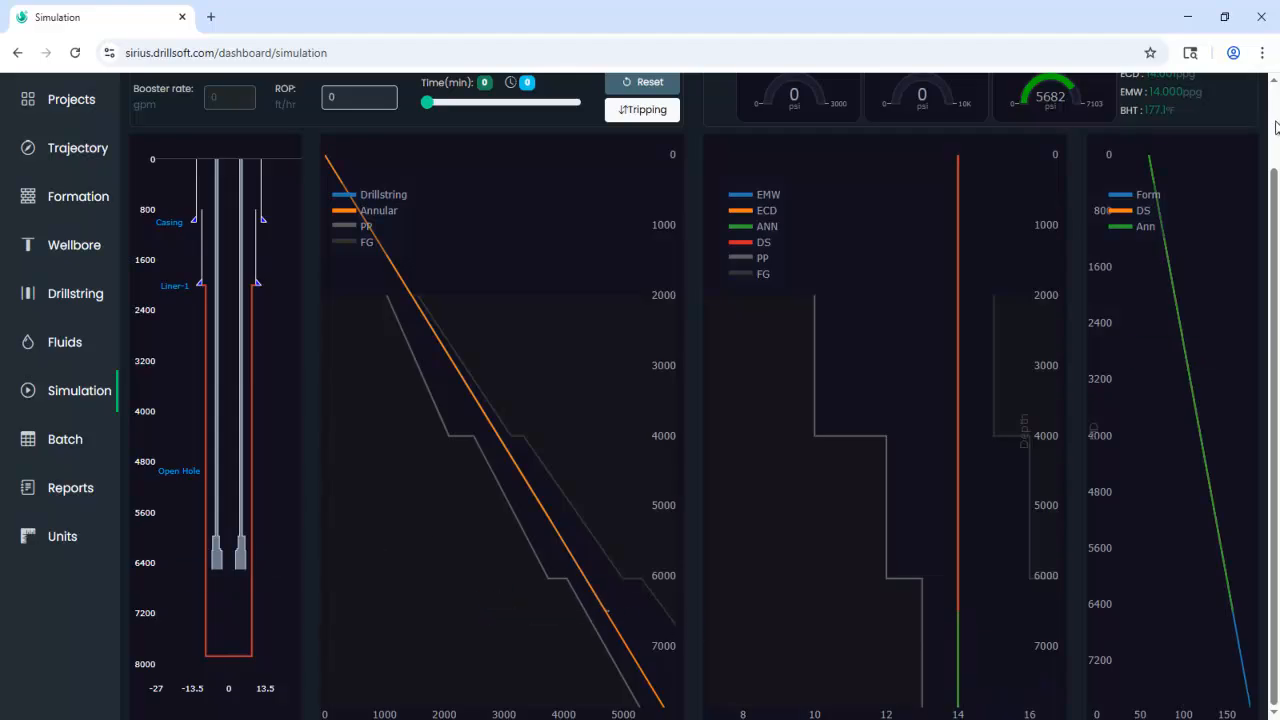
{"action": "scroll", "coordinate": [1276, 125], "scroll_direction": "up", "scroll_amount": 2}
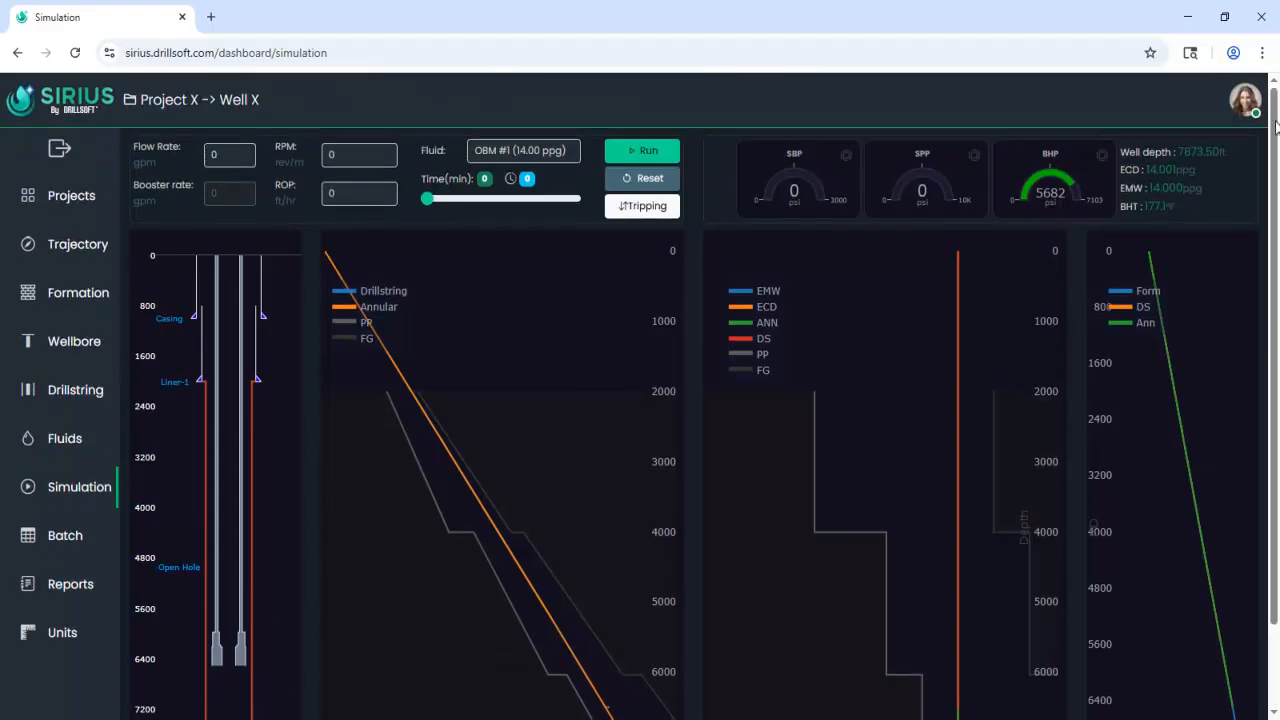
Start a new batch stage with flow rate 600 gpm, fluid OBM #1, volume 80 bbl and ECD pressure control.
{"action": "left_click", "coordinate": [83, 546]}
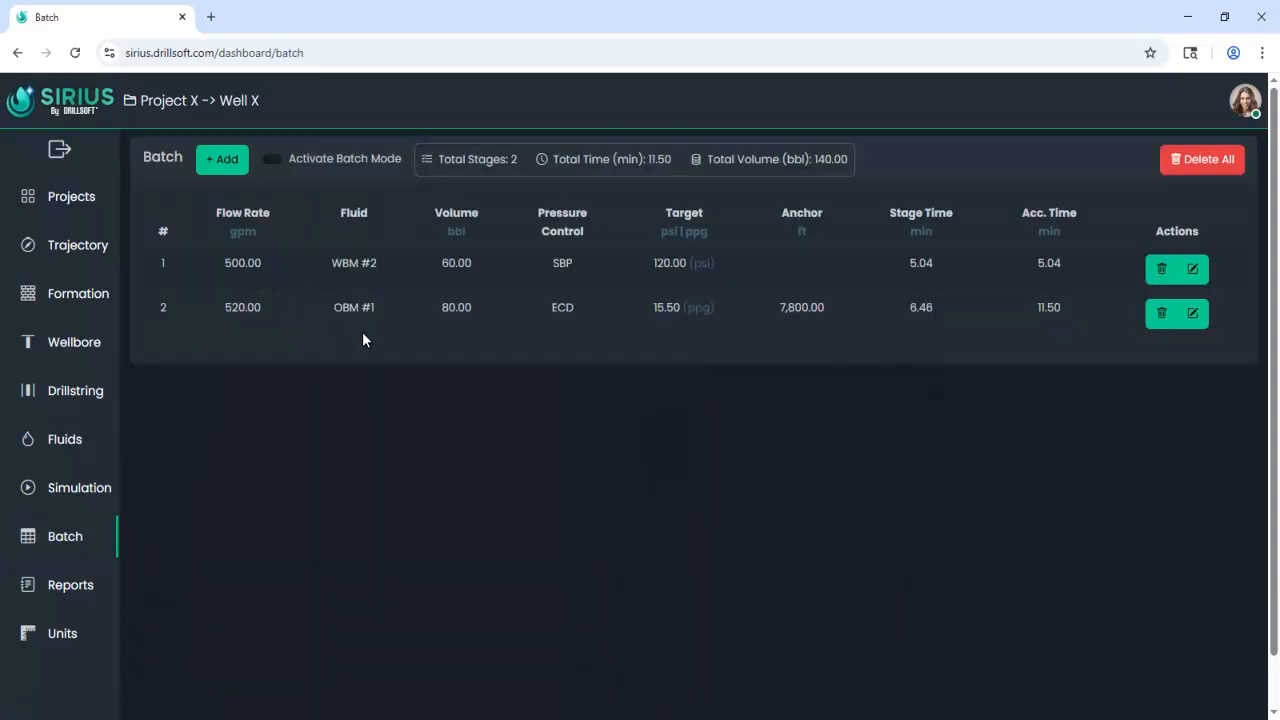
{"action": "left_click", "coordinate": [229, 162]}
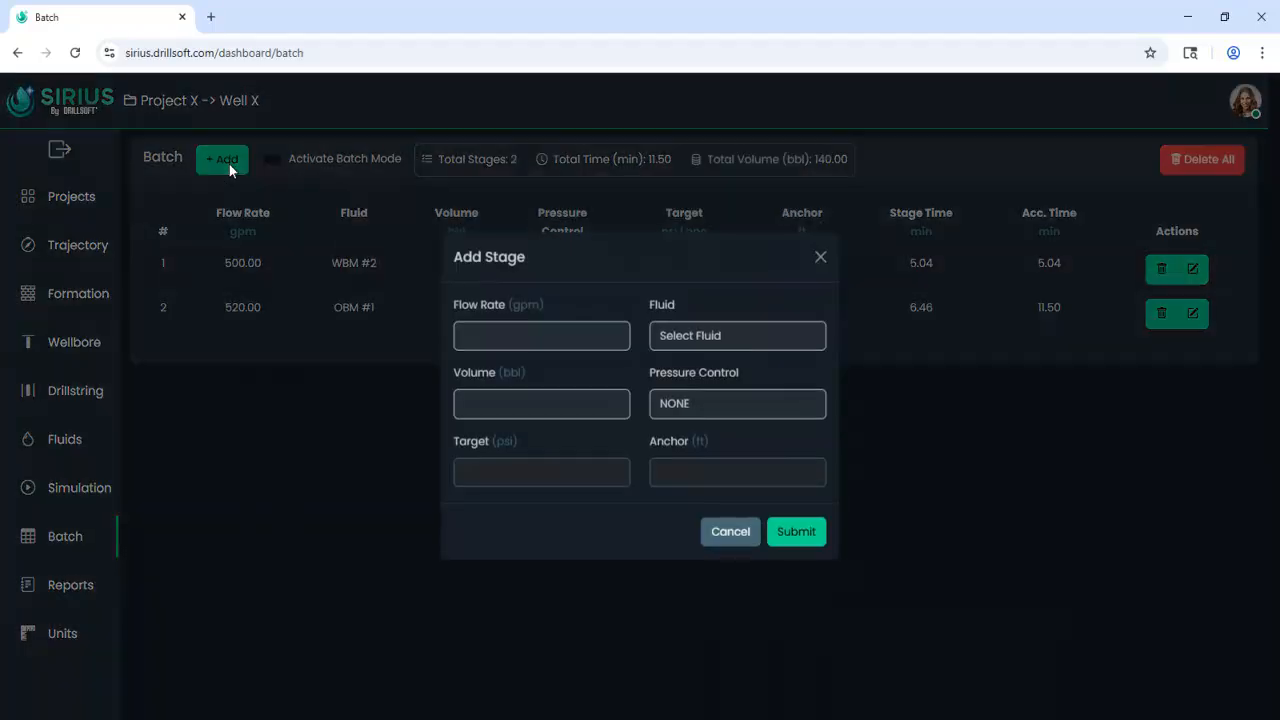
{"action": "left_click", "coordinate": [483, 327]}
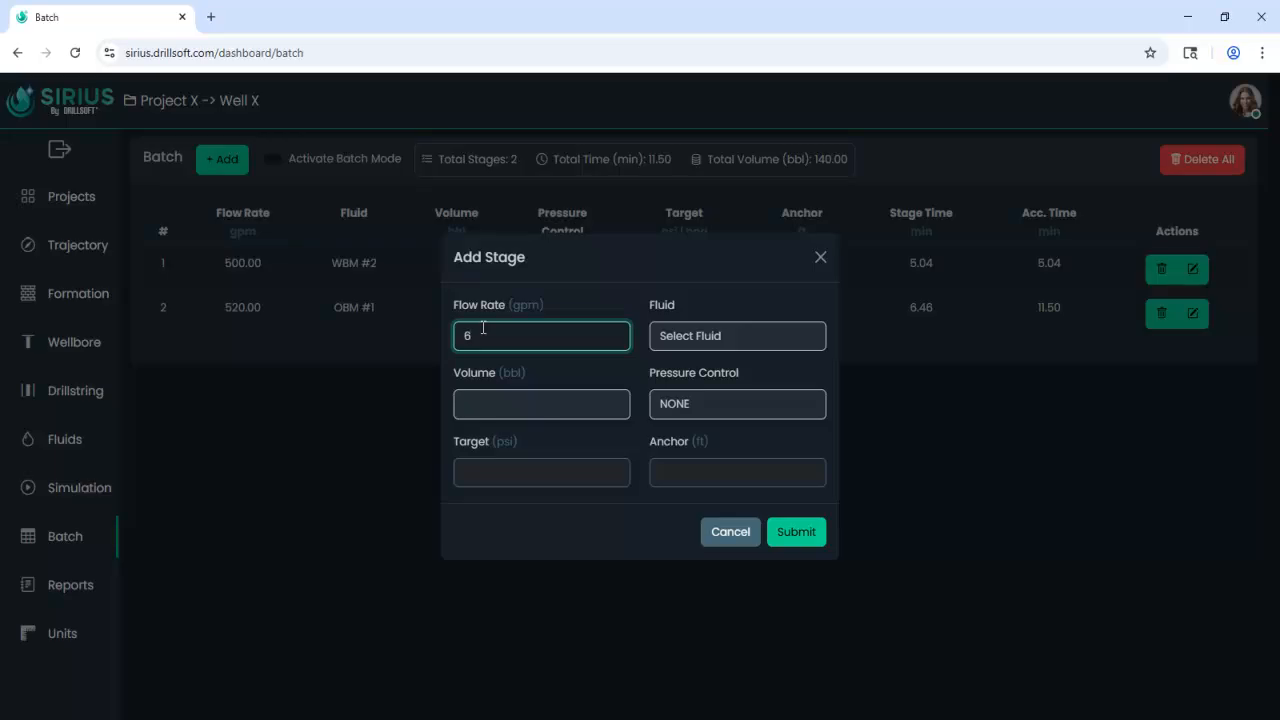
{"action": "left_click", "coordinate": [681, 341]}
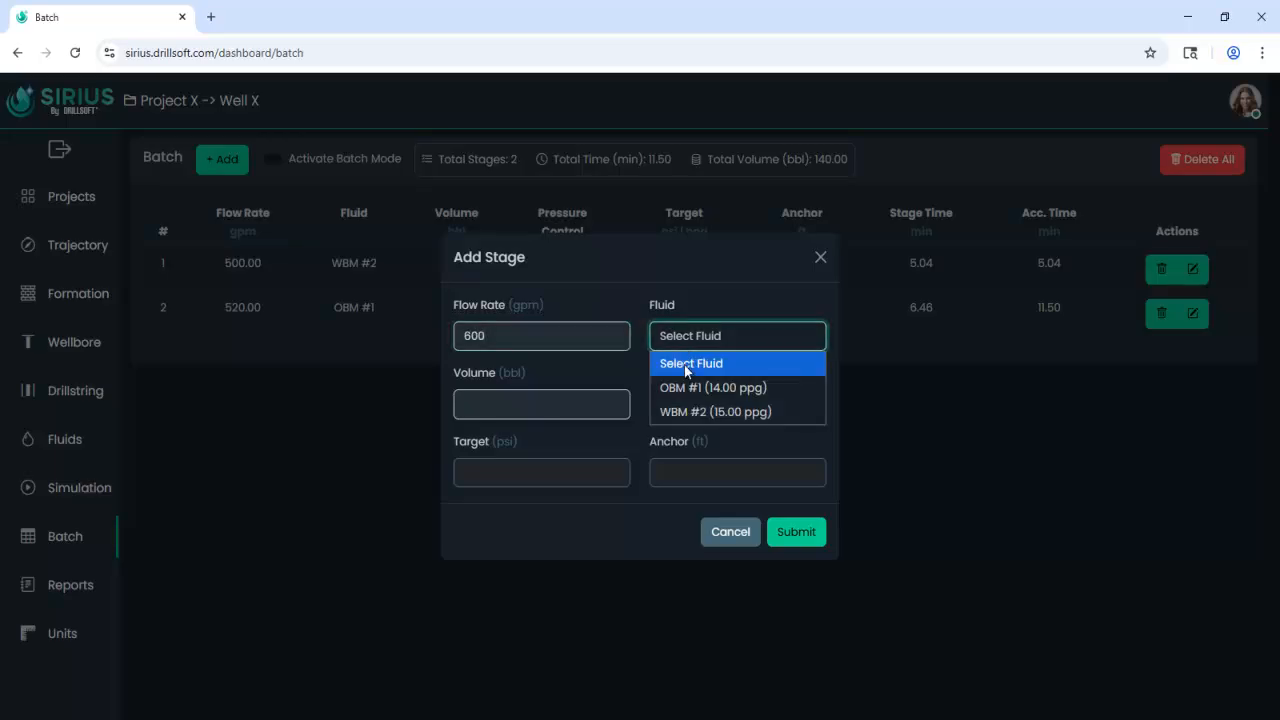
{"action": "left_click", "coordinate": [700, 388]}
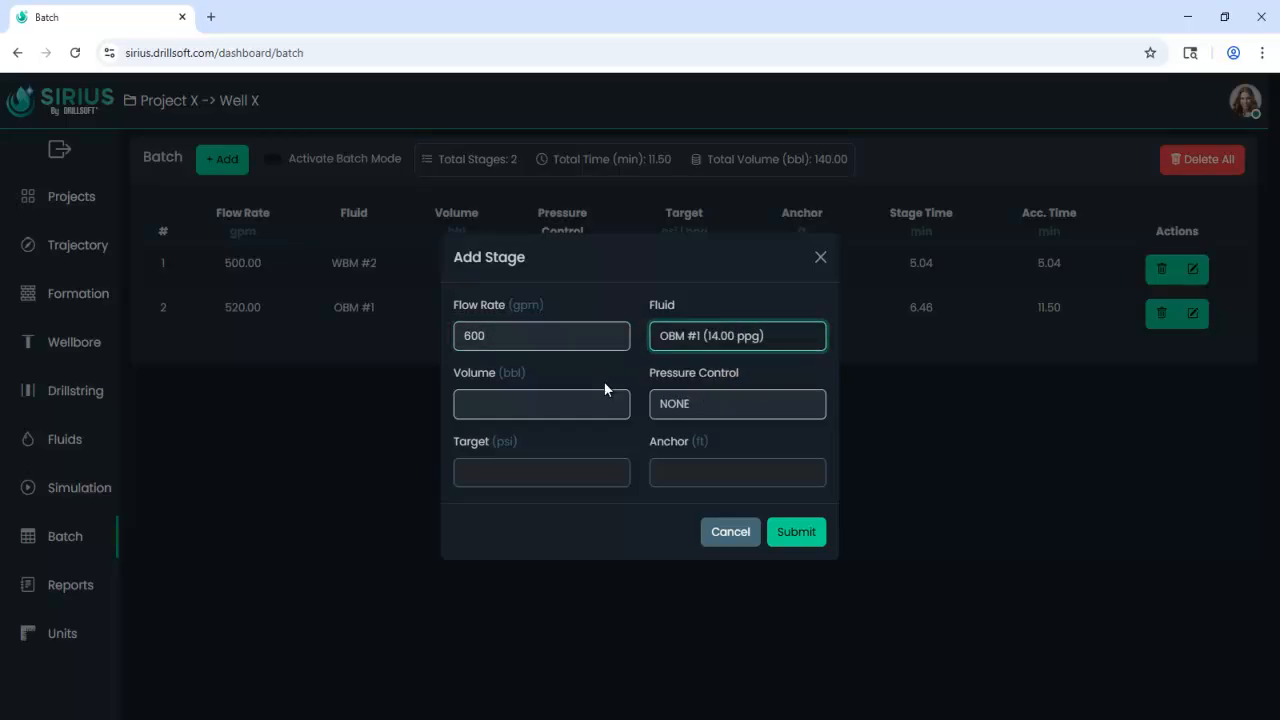
{"action": "left_click", "coordinate": [532, 405]}
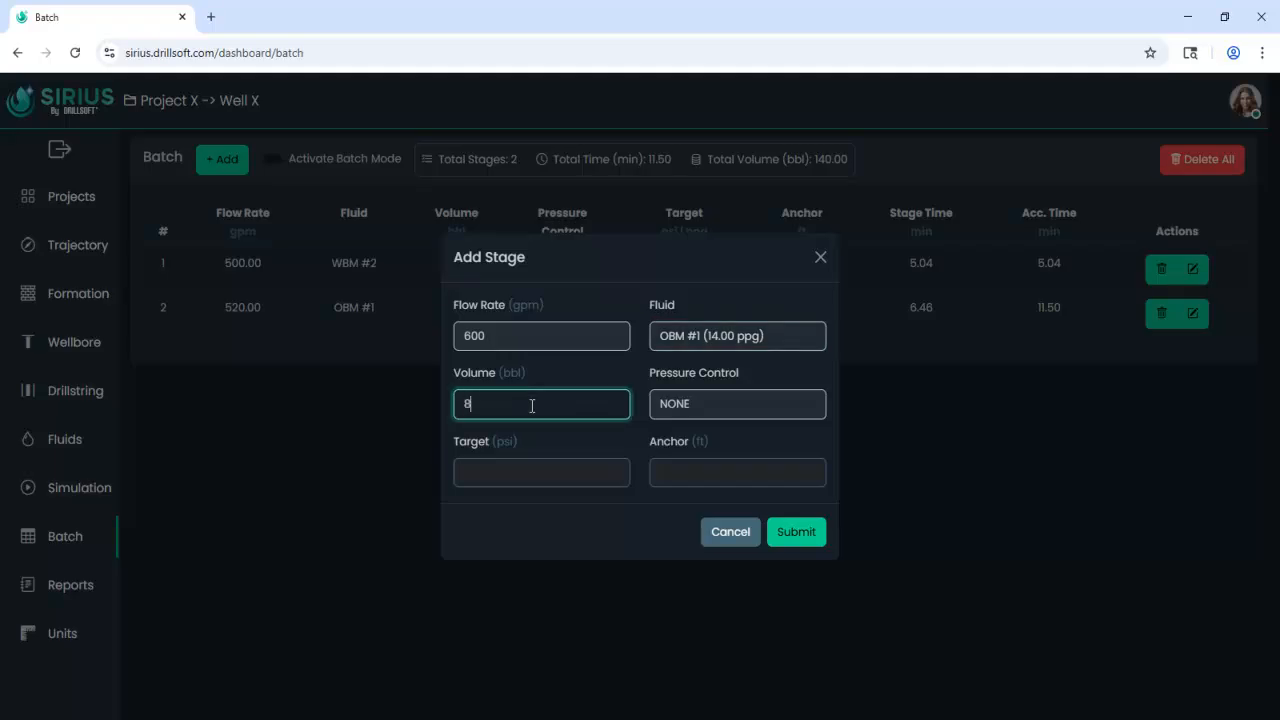
{"action": "left_click", "coordinate": [675, 405]}
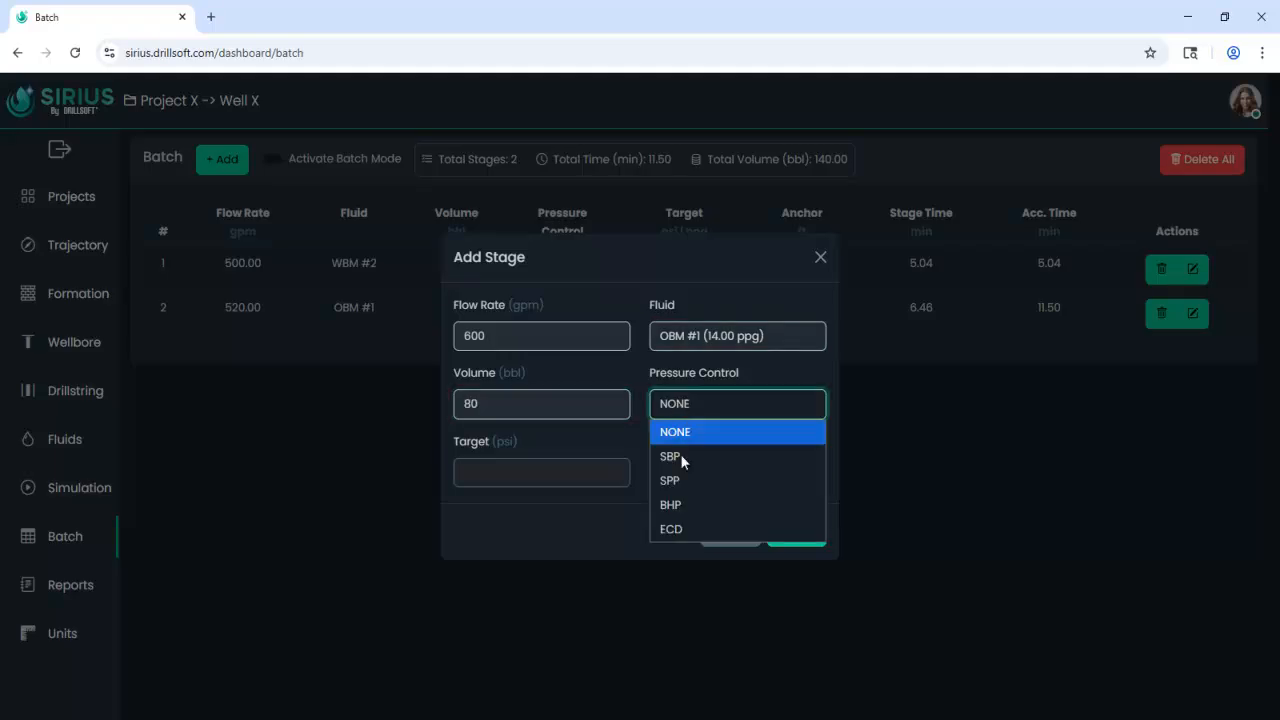
{"action": "left_click", "coordinate": [686, 529]}
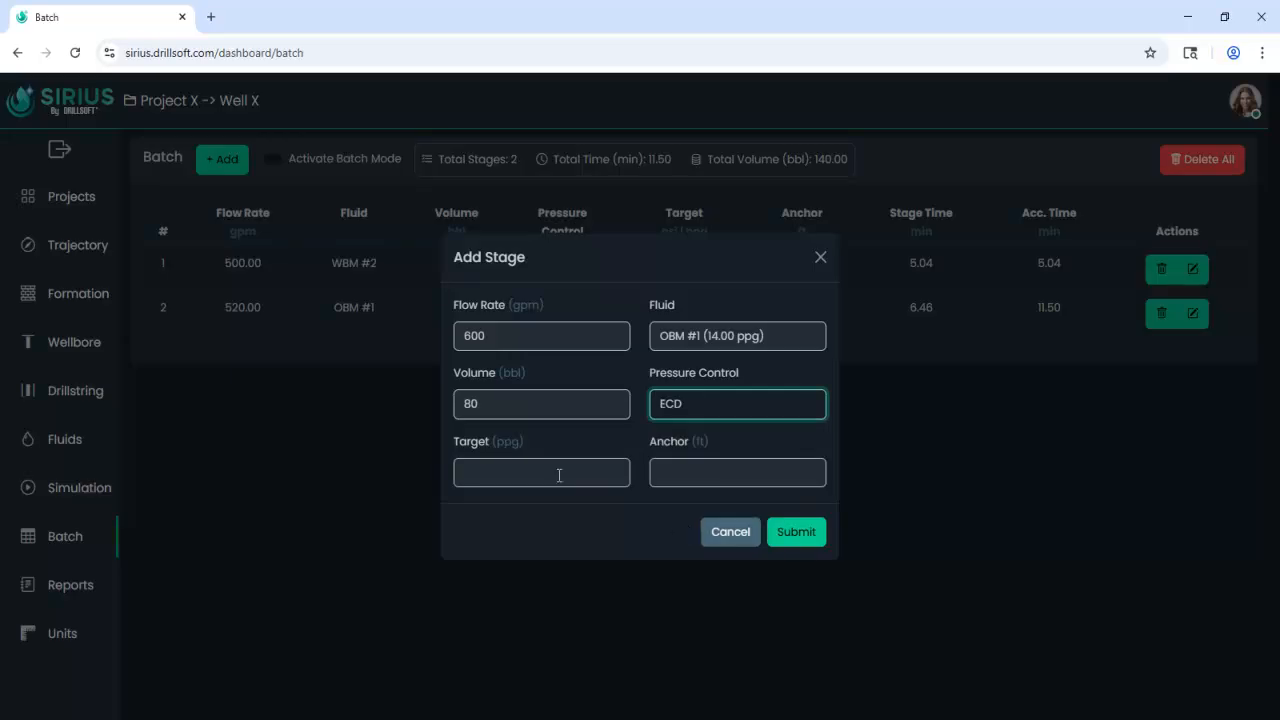
Give the new stage a target of 16 ppg and an anchor depth of 7800 ft, and submit it.
{"action": "left_click", "coordinate": [550, 472]}
{"action": "type", "text": "1"}
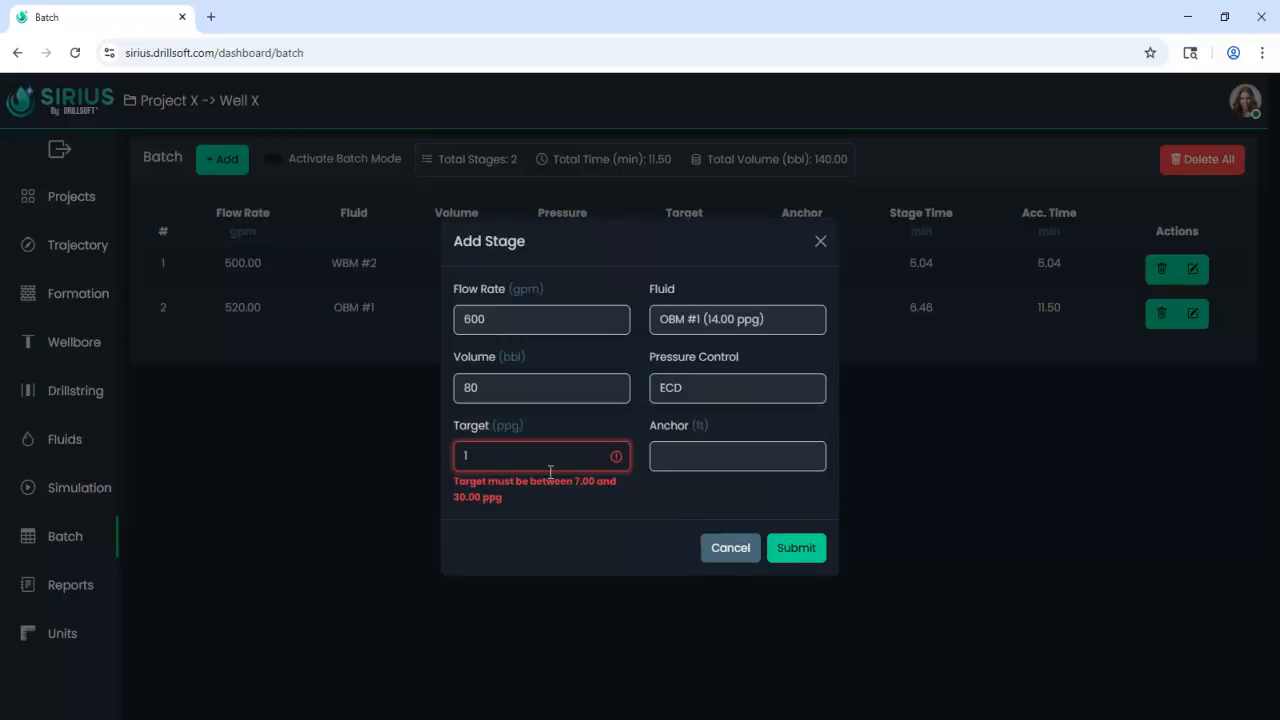
{"action": "type", "text": "6"}
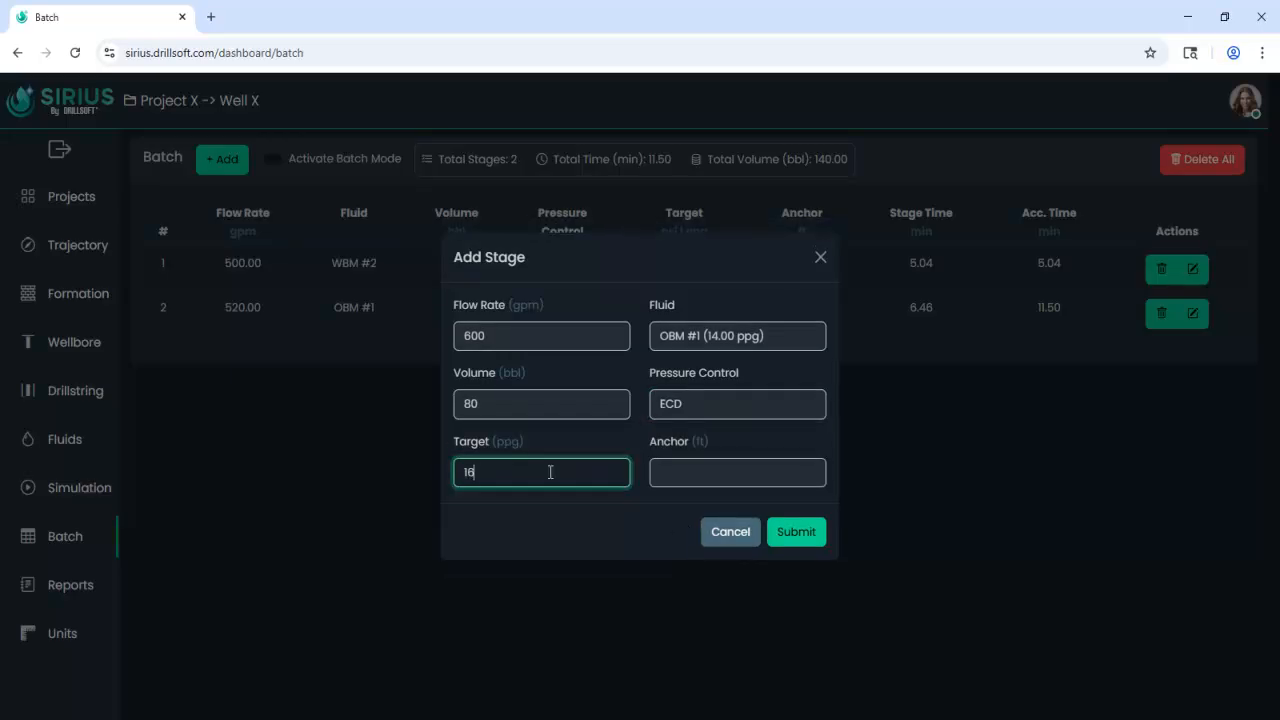
{"action": "left_click", "coordinate": [680, 475]}
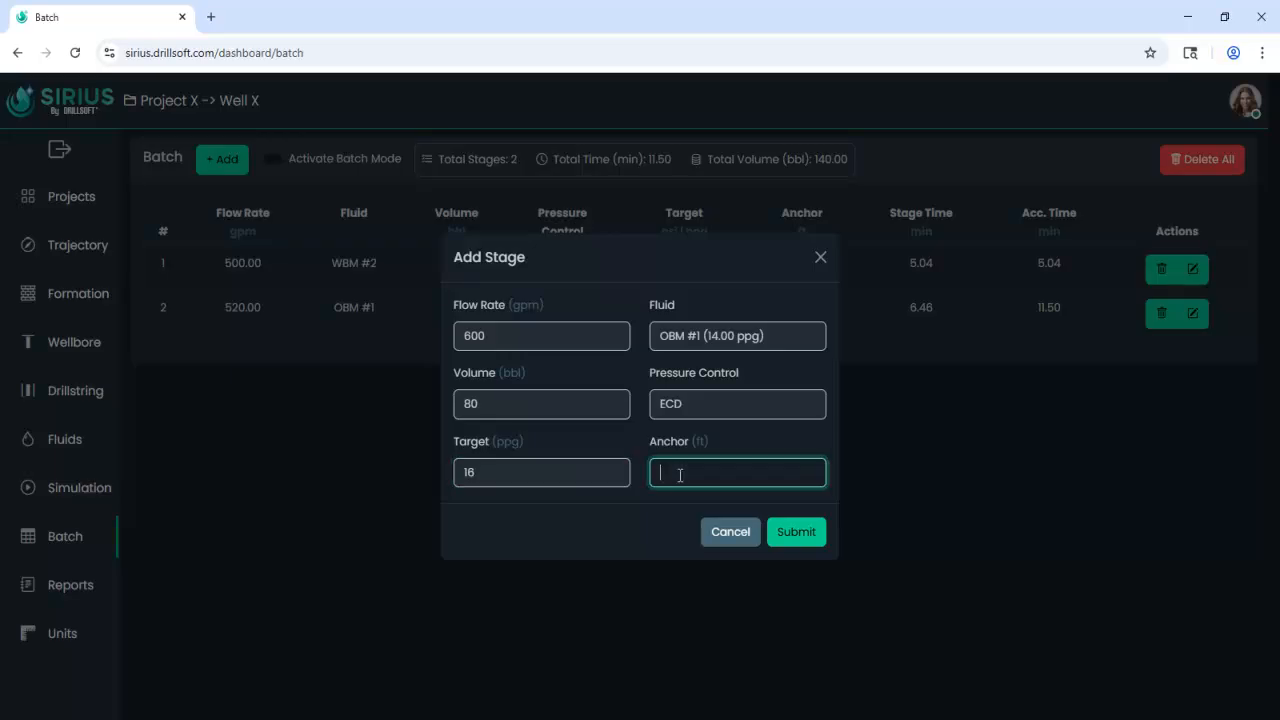
{"action": "type", "text": "8"}
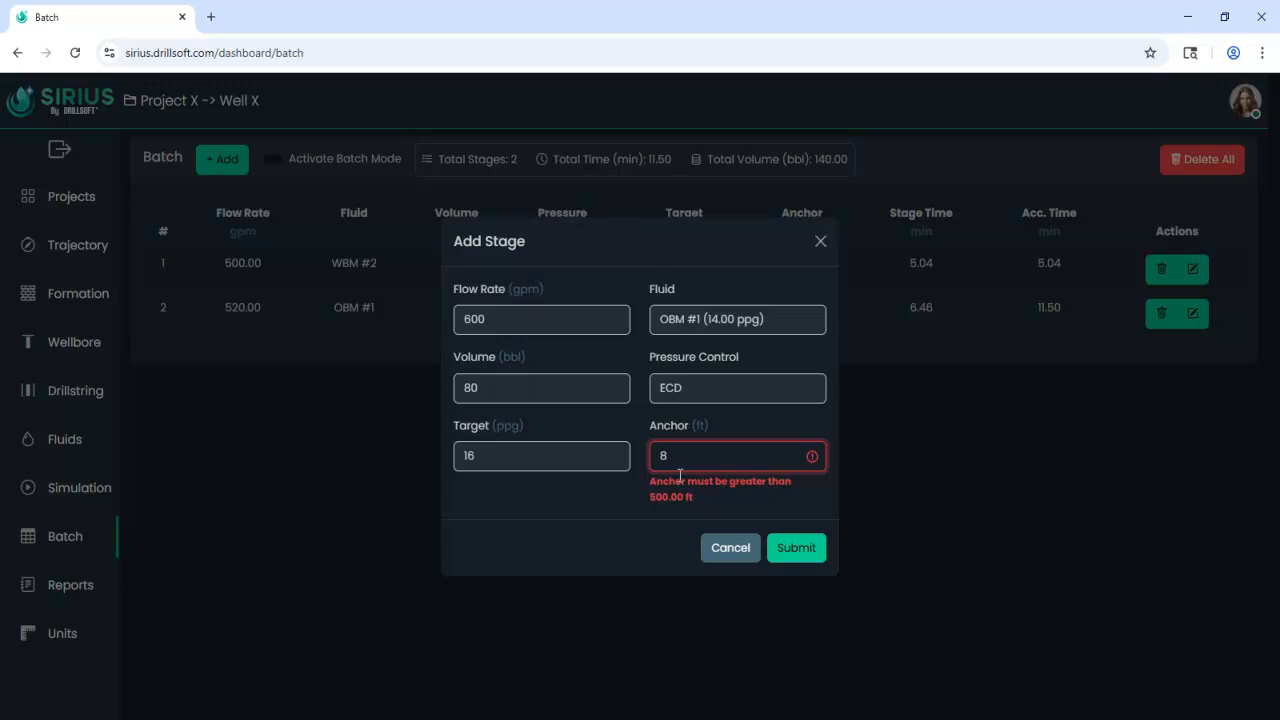
{"action": "type", "text": "000"}
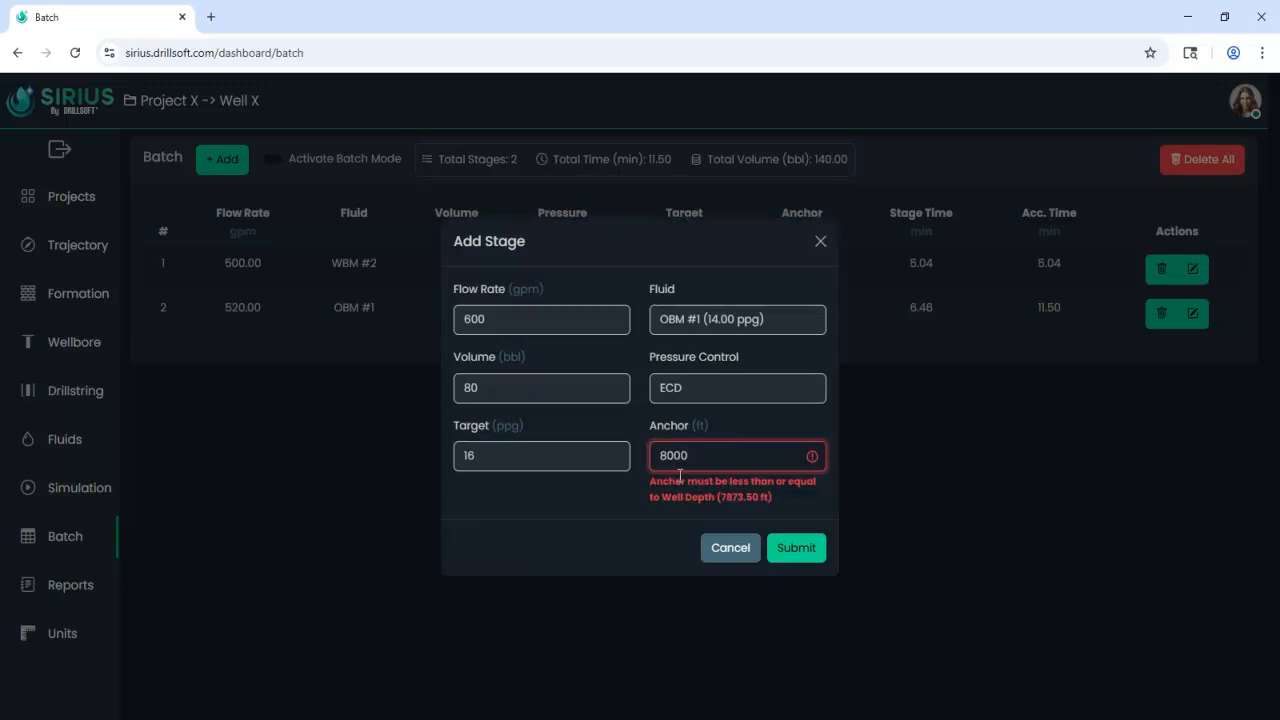
{"action": "left_click_drag", "start_coordinate": [667, 453], "coordinate": [660, 453]}
{"action": "type", "text": "78"}
{"action": "key", "text": "BackSpace"}
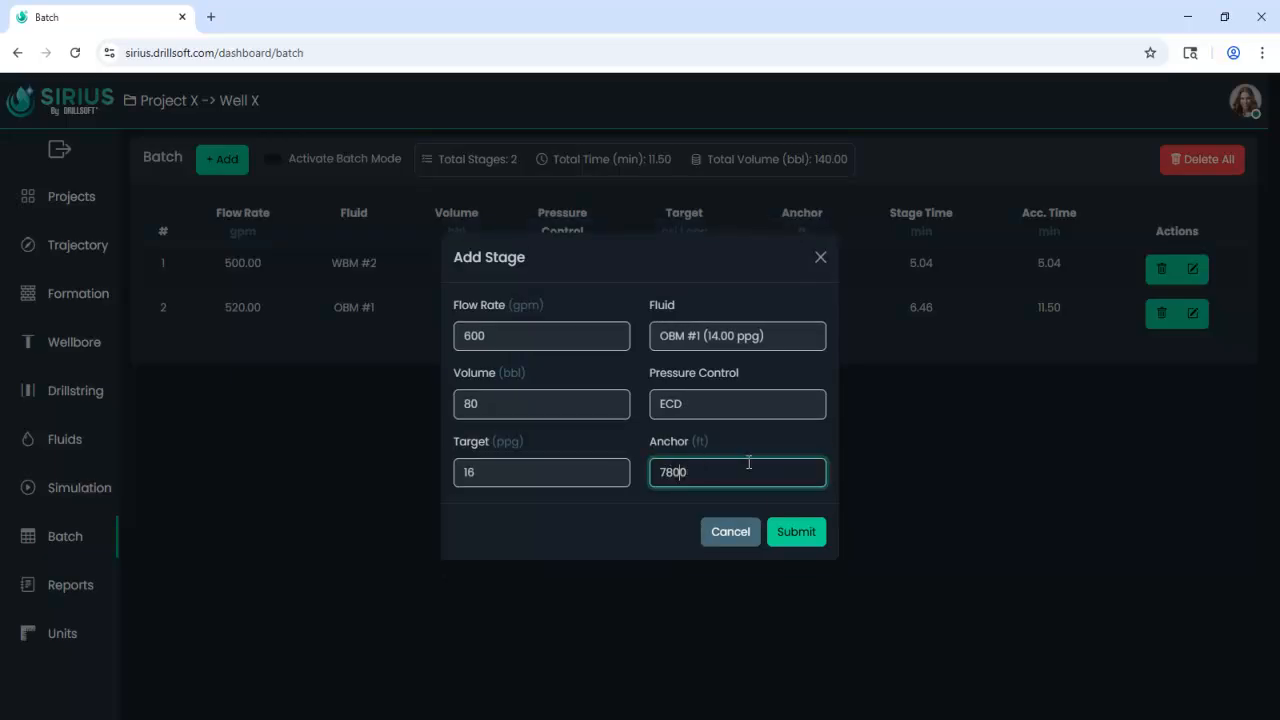
{"action": "left_click", "coordinate": [797, 533]}
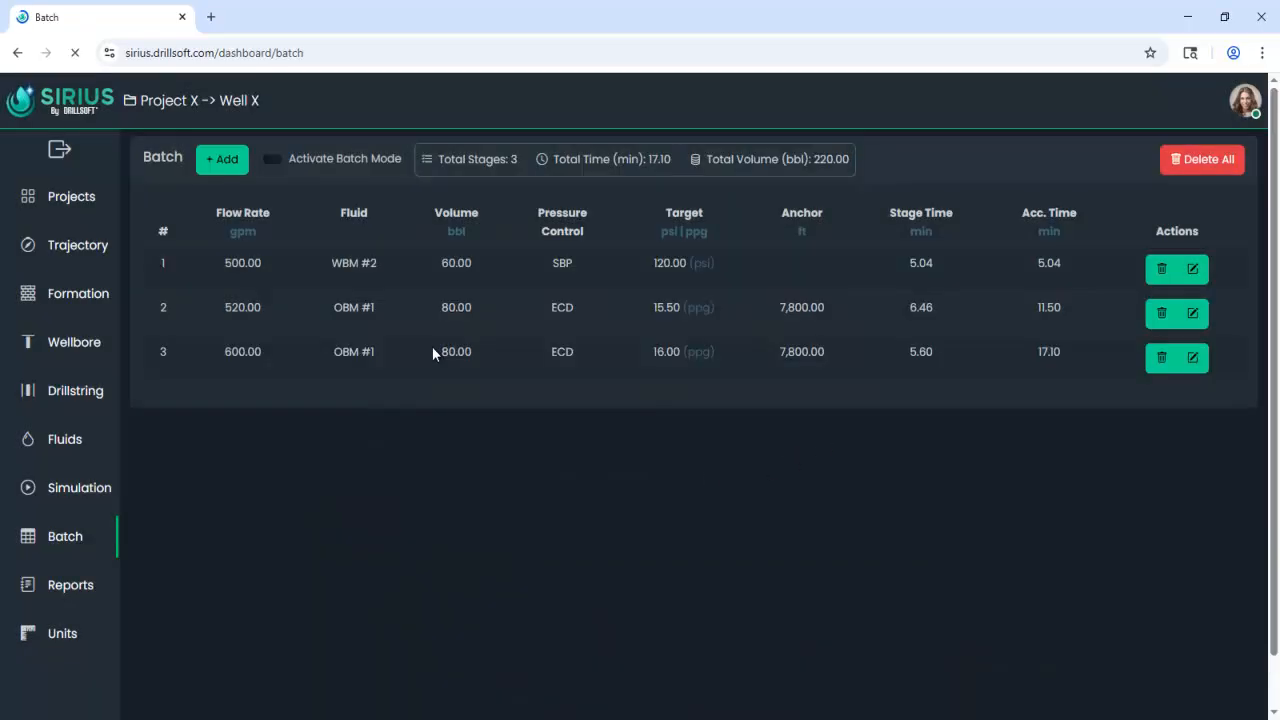
Activate batch mode and run the batch simulation.
{"action": "left_click", "coordinate": [275, 162]}
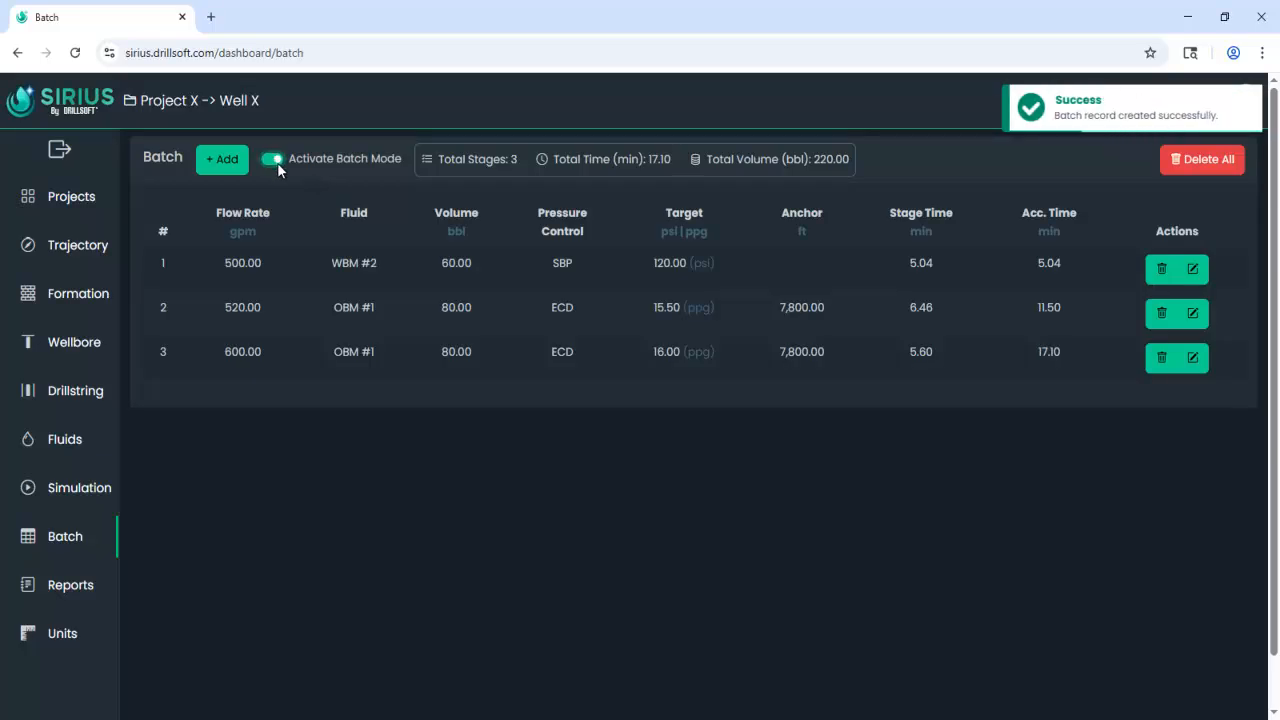
{"action": "left_click", "coordinate": [80, 489]}
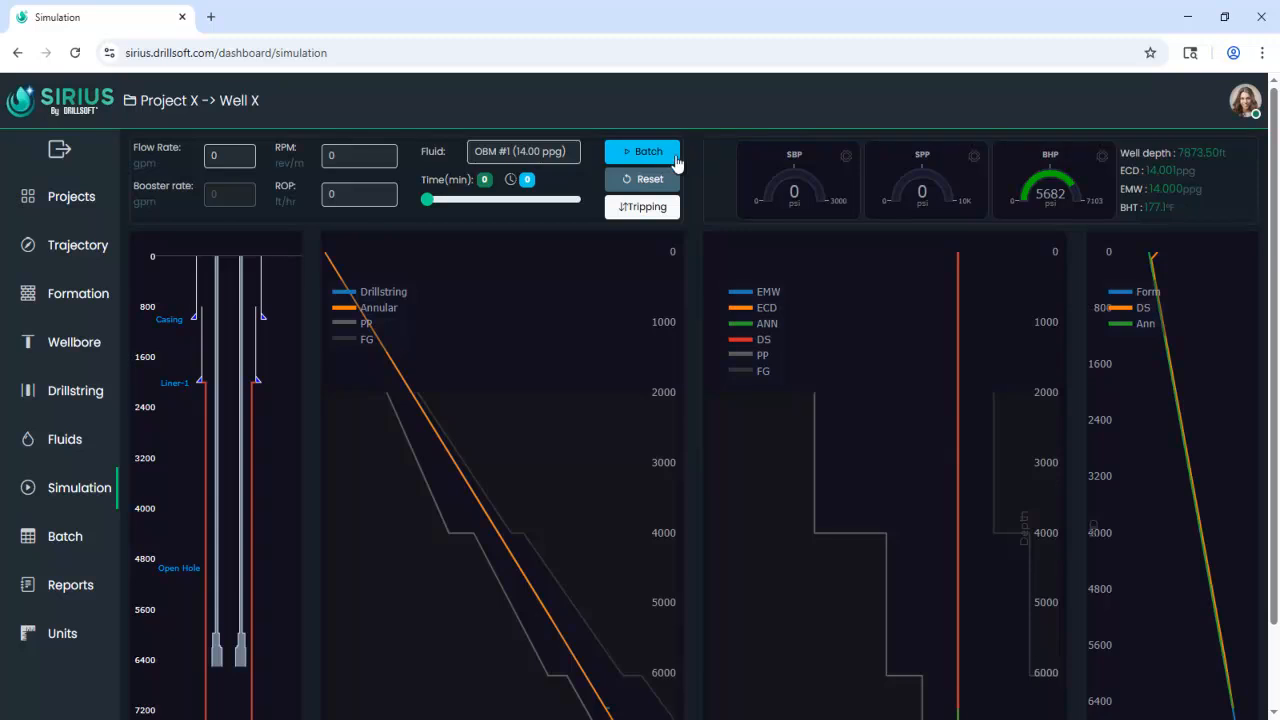
{"action": "left_click", "coordinate": [663, 151]}
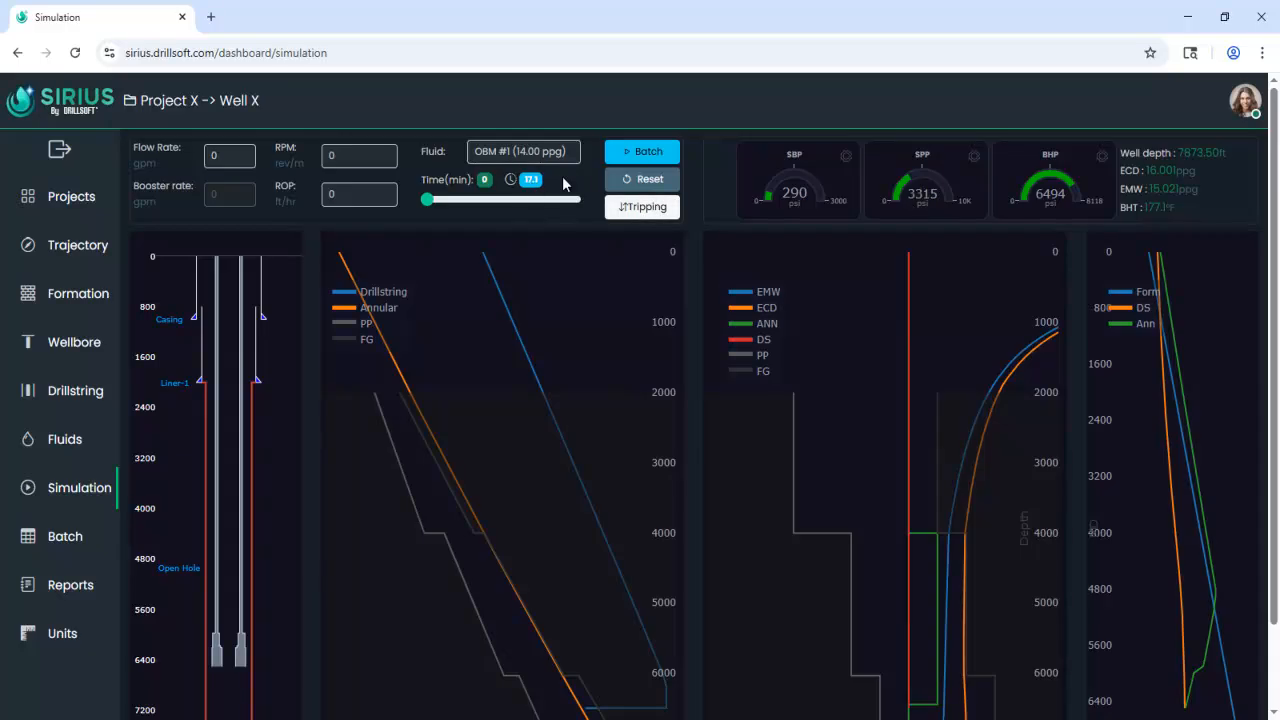
Examine the general report charts for volumes, pressure balance, ECD and EMW, temperature and annular fluids.
{"action": "left_click", "coordinate": [84, 594]}
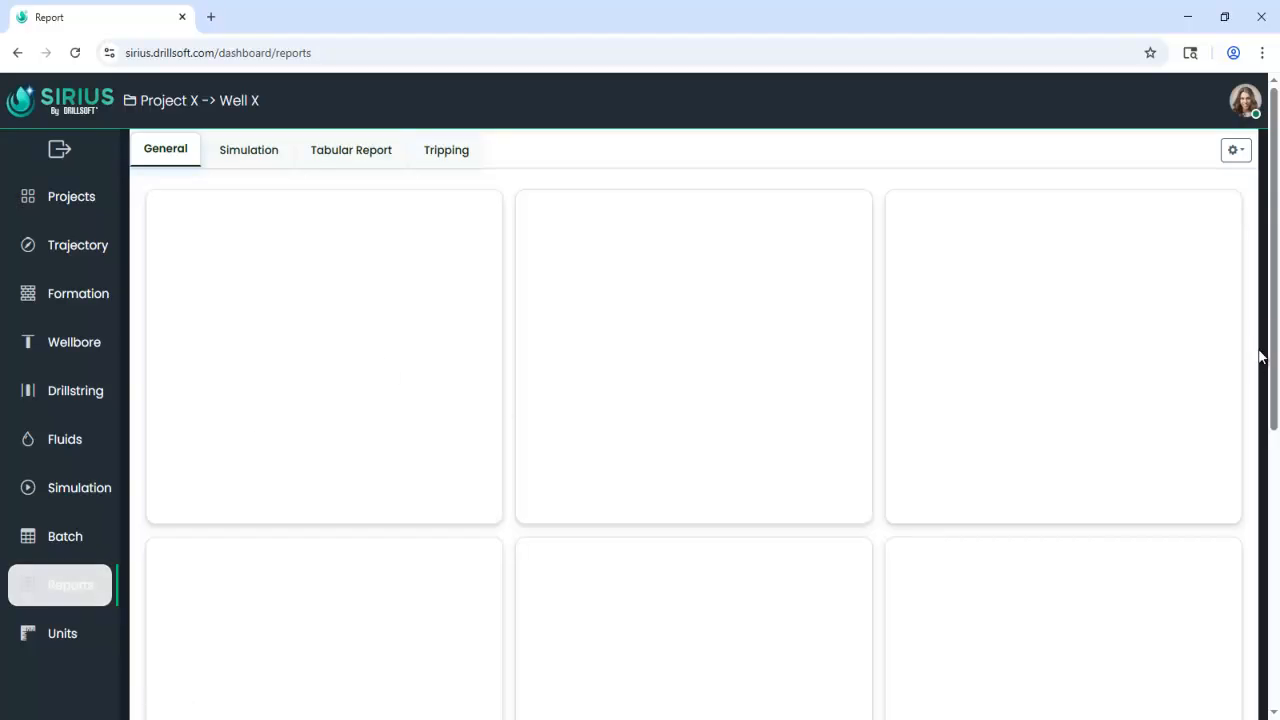
{"action": "left_click_drag", "start_coordinate": [1275, 296], "coordinate": [1275, 428]}
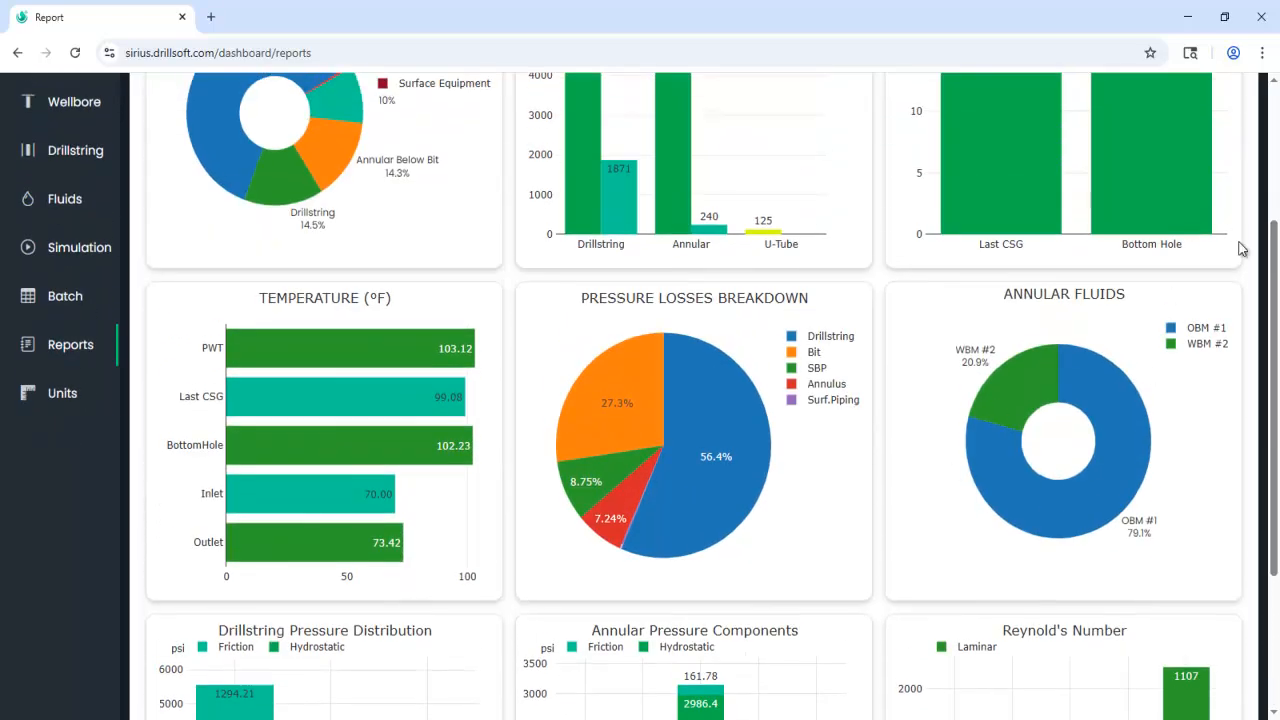
{"action": "left_click_drag", "start_coordinate": [1274, 280], "coordinate": [1275, 174]}
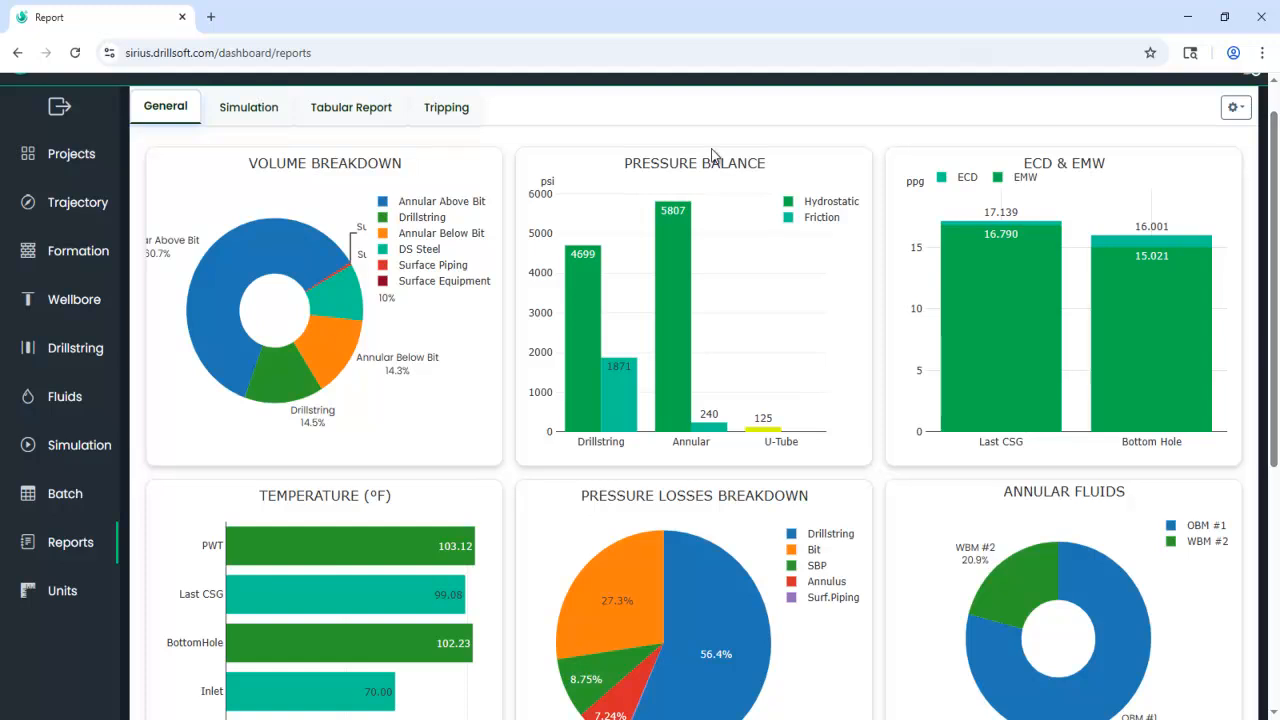
Examine the simulation report charts, checking individual data points on the ECD and surface back pressure curves.
{"action": "left_click", "coordinate": [273, 112]}
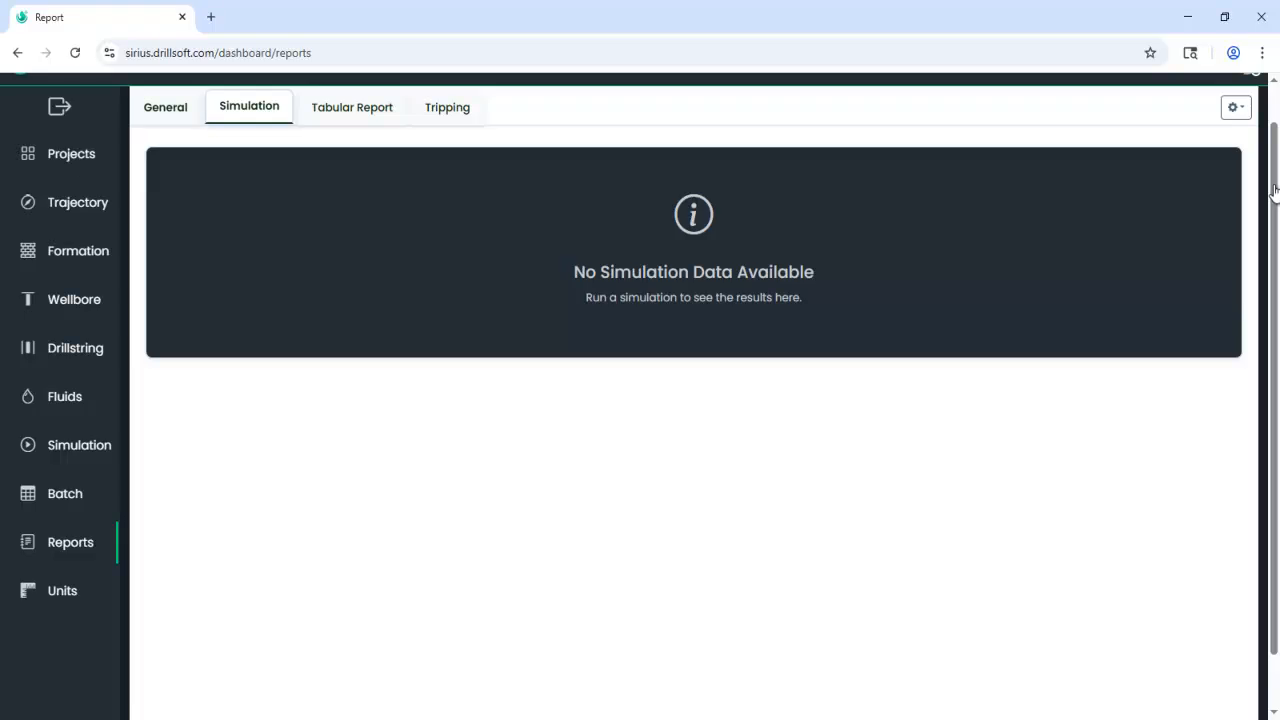
{"action": "left_click_drag", "start_coordinate": [1275, 152], "coordinate": [1275, 166]}
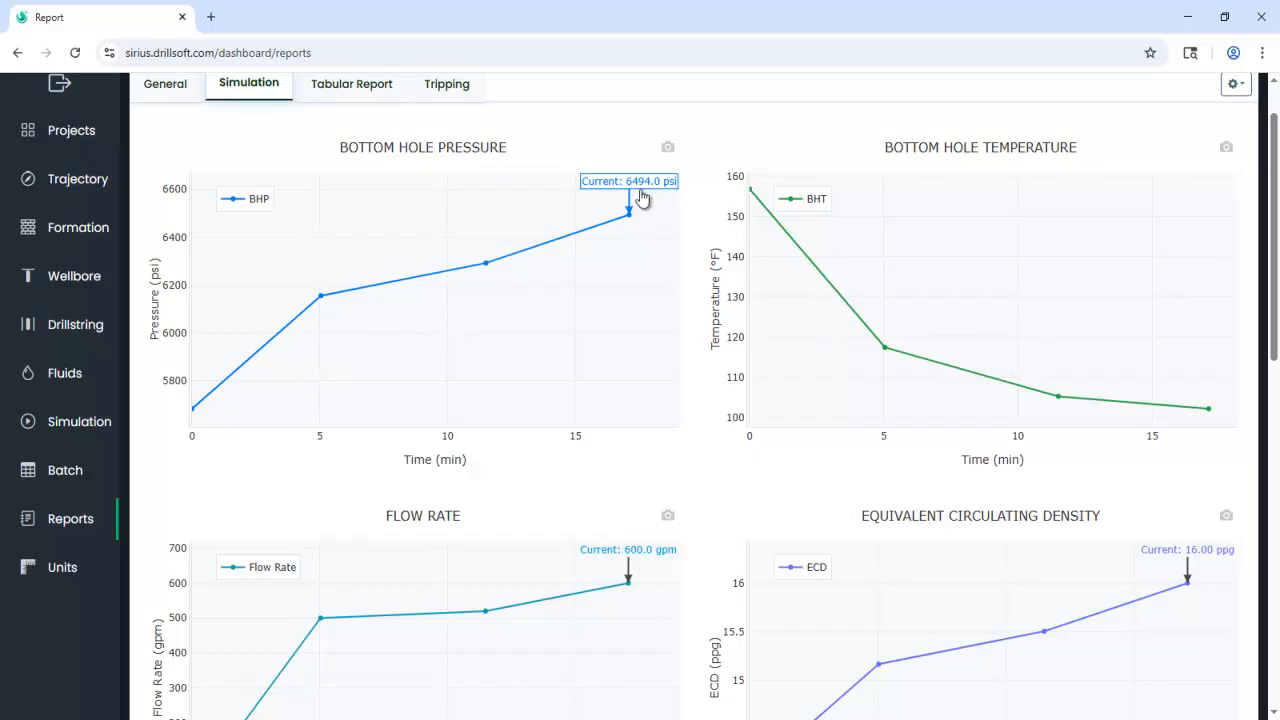
{"action": "left_click_drag", "start_coordinate": [1275, 350], "coordinate": [1275, 473]}
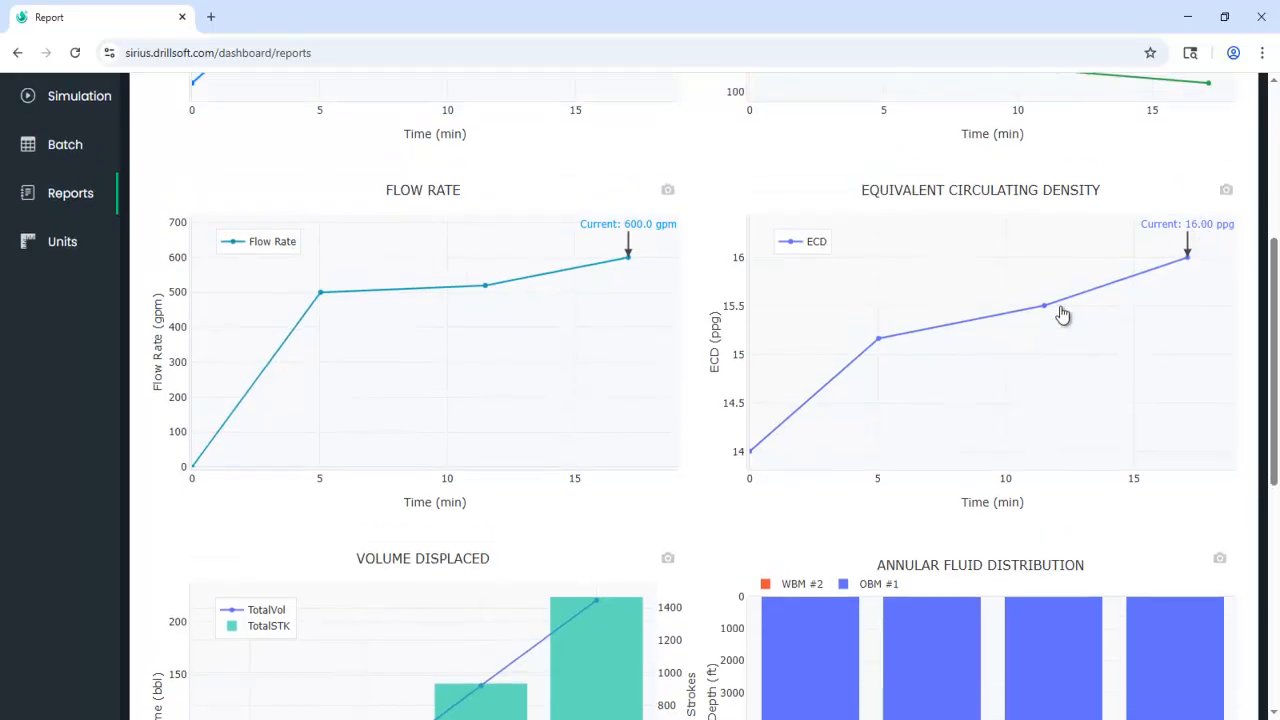
{"action": "mouse_move", "coordinate": [1048, 316]}
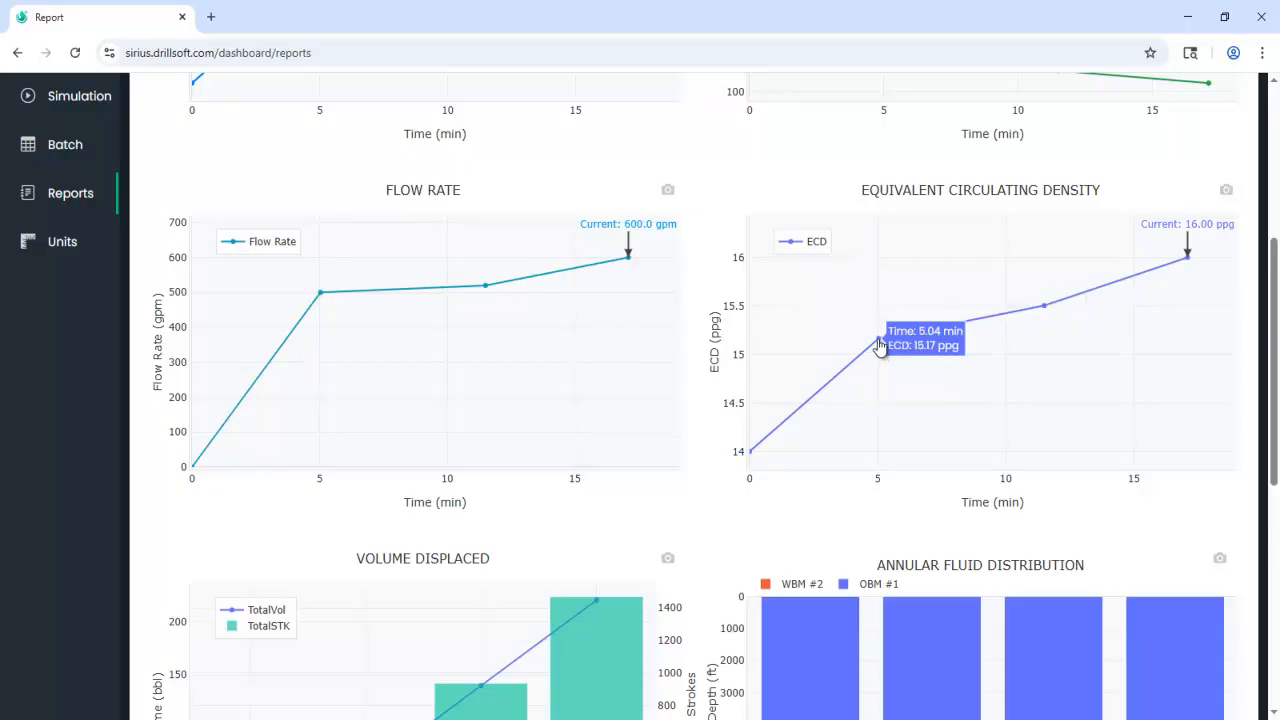
{"action": "left_click_drag", "start_coordinate": [1274, 418], "coordinate": [1271, 574]}
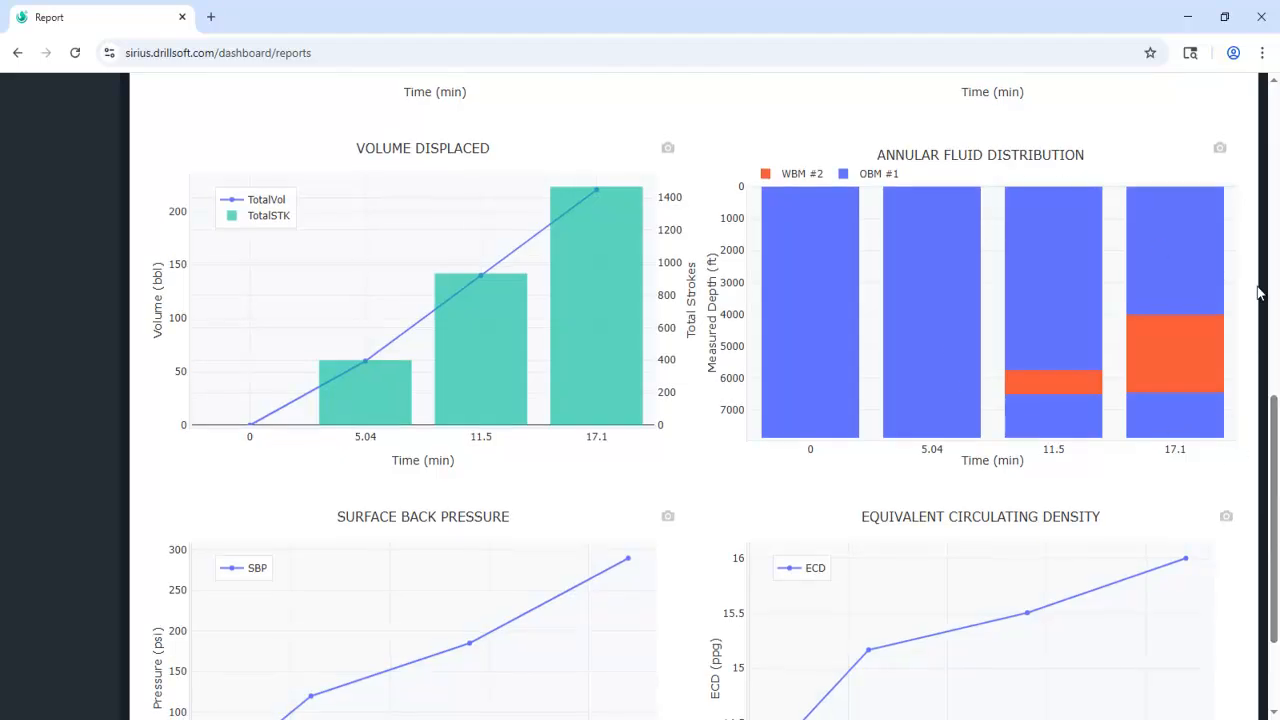
{"action": "left_click_drag", "start_coordinate": [1276, 505], "coordinate": [1276, 568]}
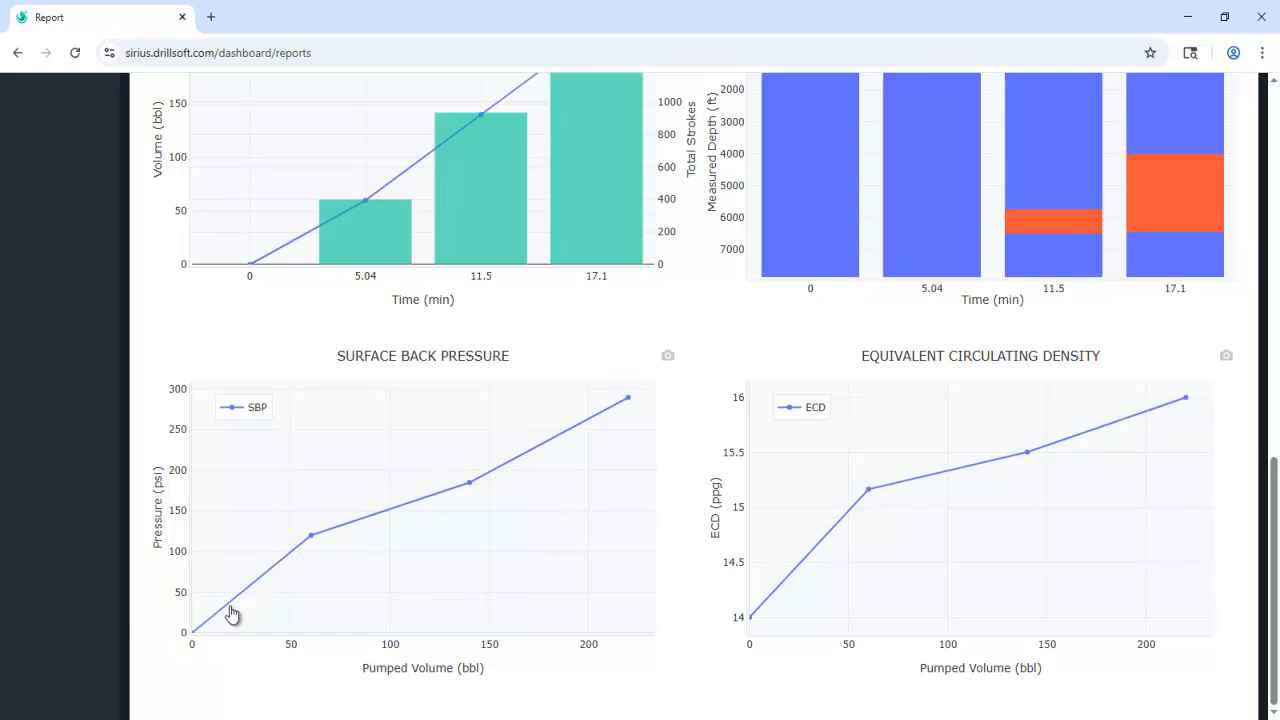
{"action": "mouse_move", "coordinate": [316, 540]}
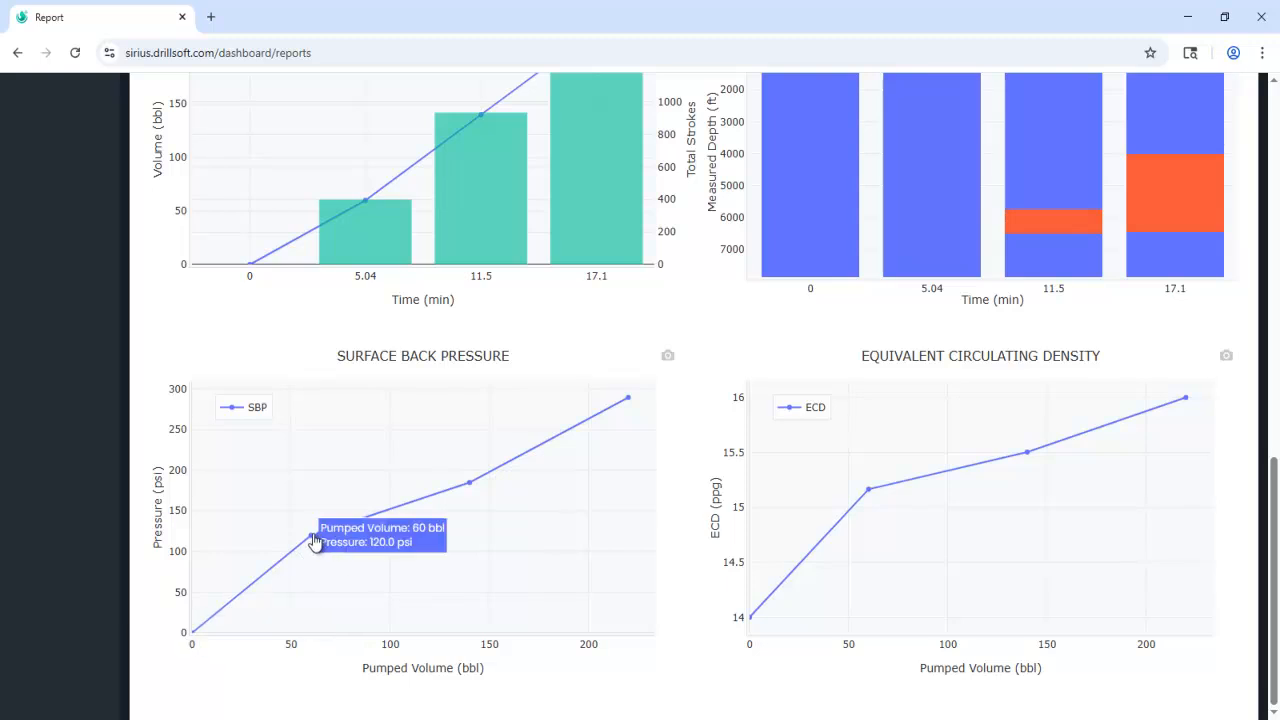
{"action": "mouse_move", "coordinate": [467, 496]}
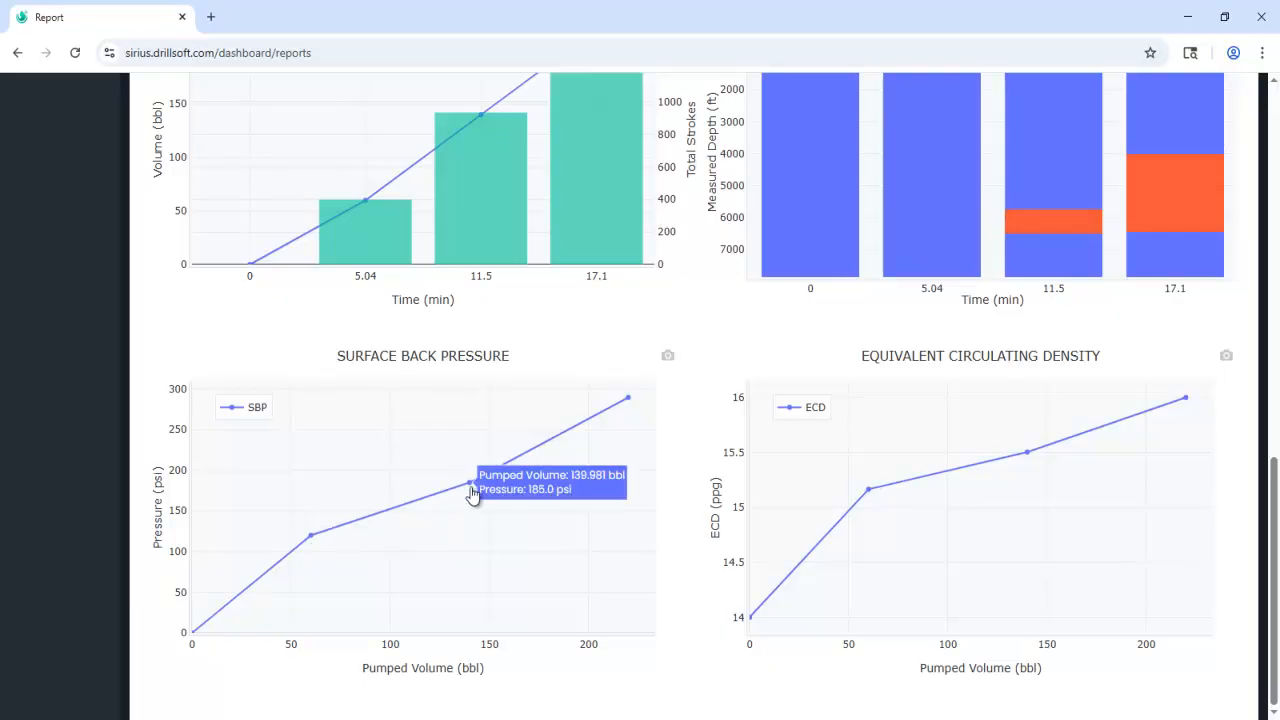
{"action": "mouse_move", "coordinate": [627, 412]}
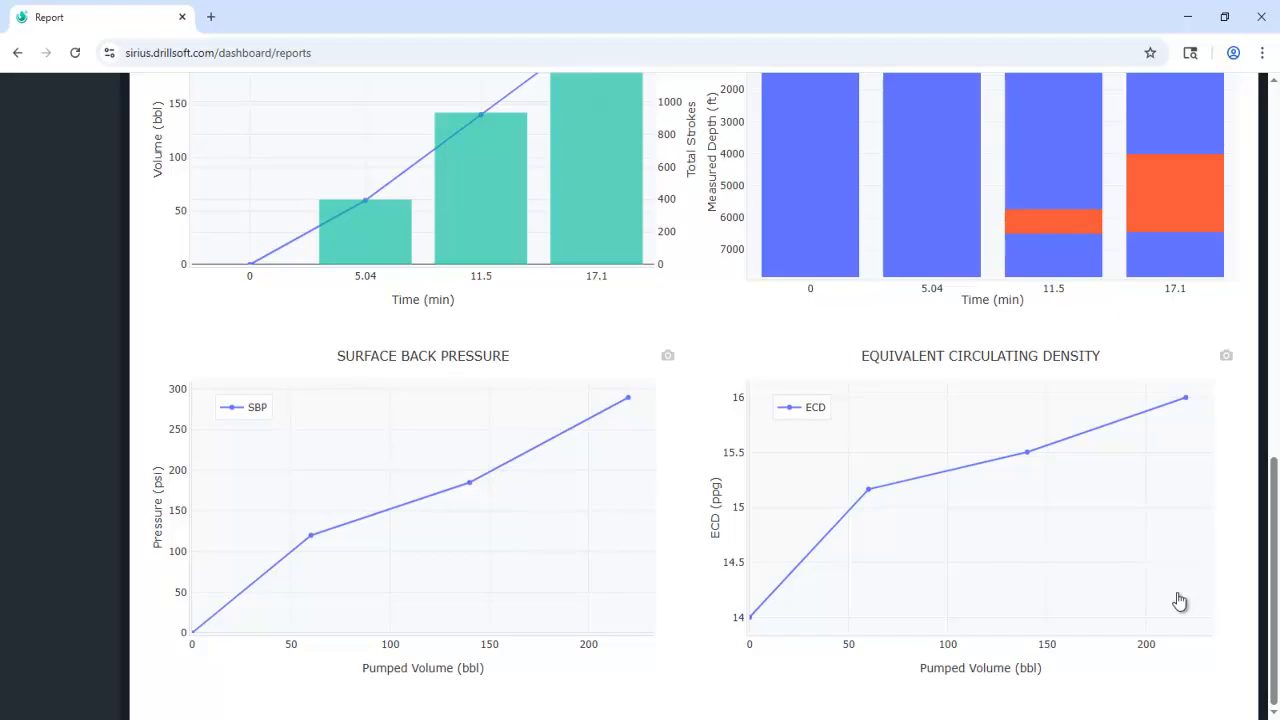
Export the simulation report data to CSV and show the downloaded file.
{"action": "left_click_drag", "start_coordinate": [1274, 601], "coordinate": [1262, 170]}
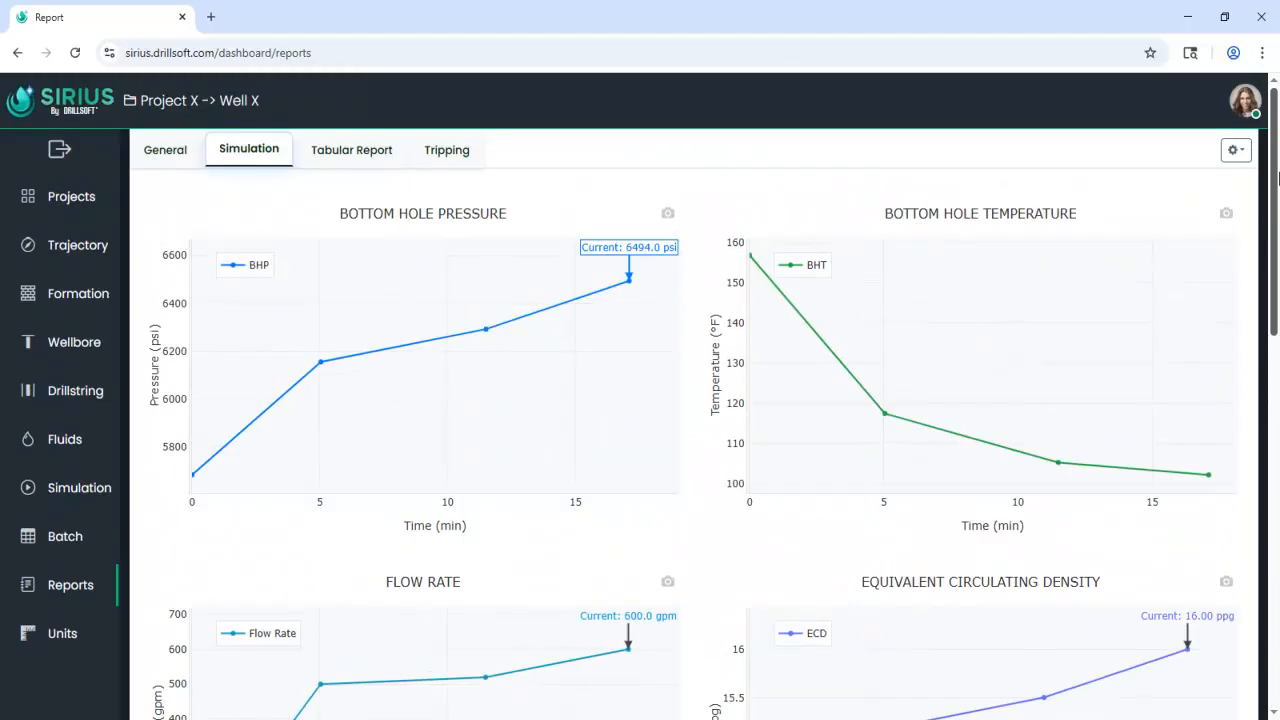
{"action": "left_click", "coordinate": [1236, 150]}
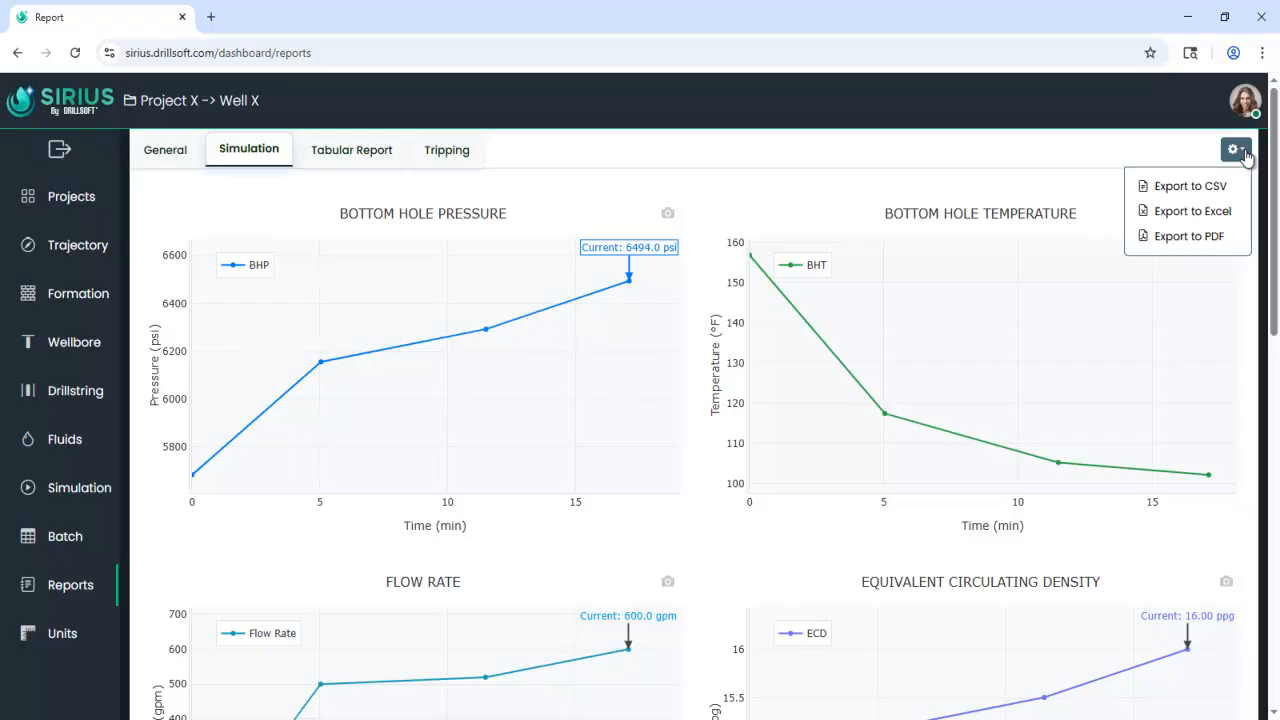
{"action": "left_click", "coordinate": [1206, 193]}
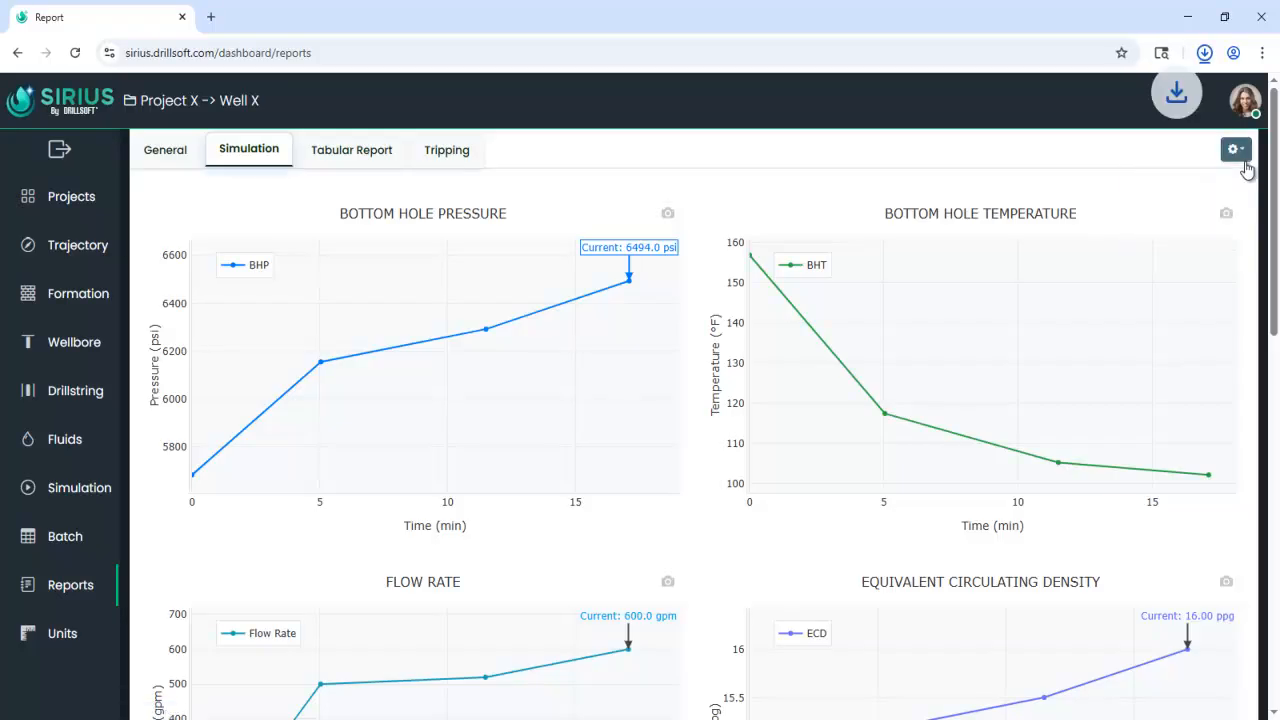
{"action": "left_click", "coordinate": [1205, 54]}
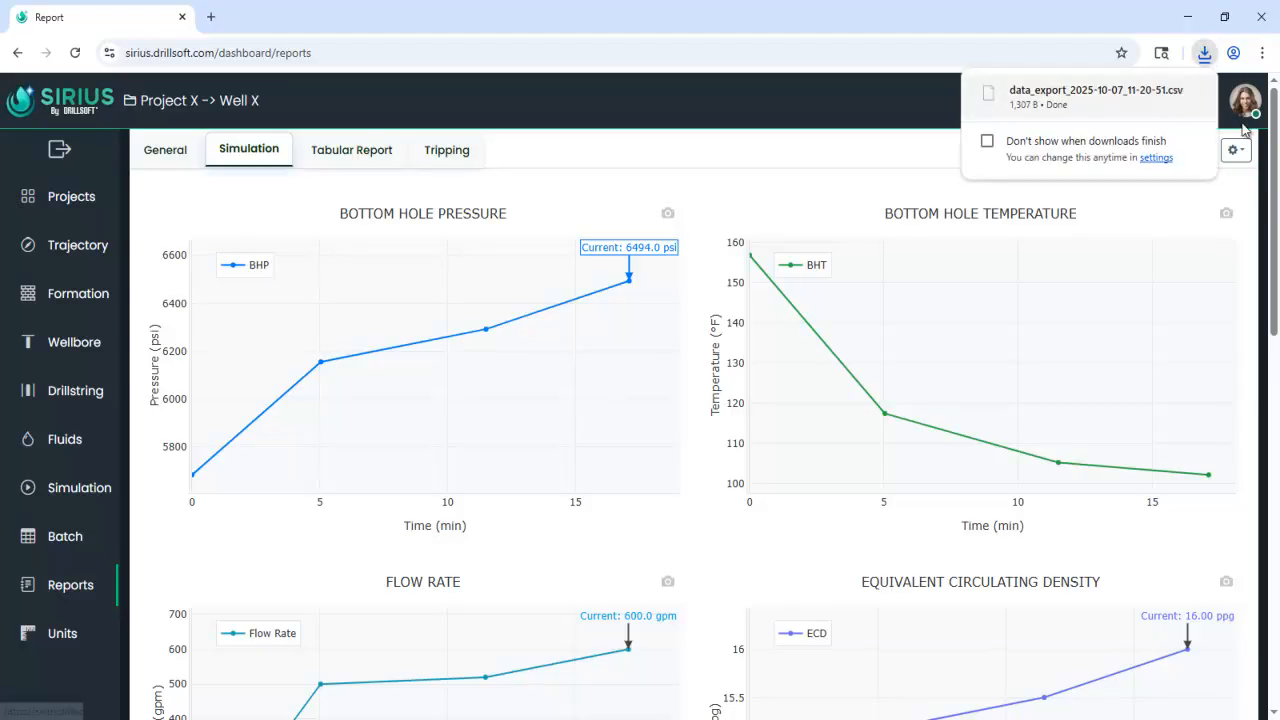